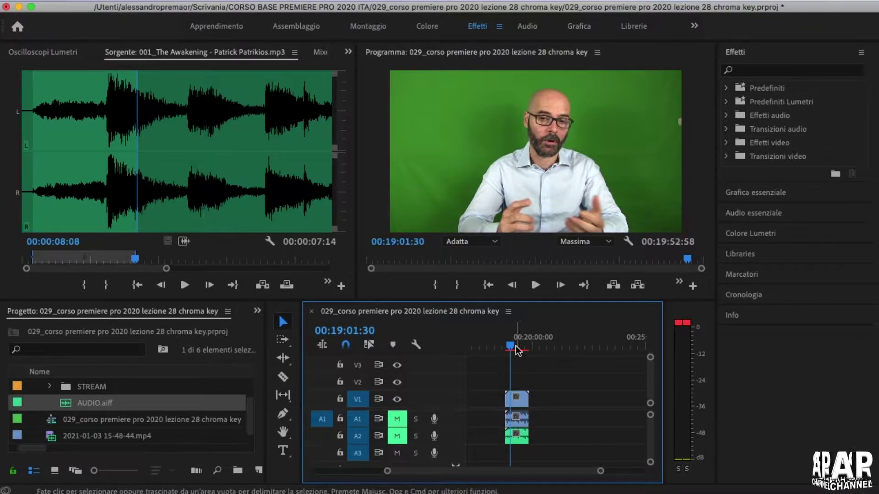
Switch the Source panel group from the audio preview to Controllo effetti (Effect Controls)
left_click(349, 51)
left_click(369, 66)
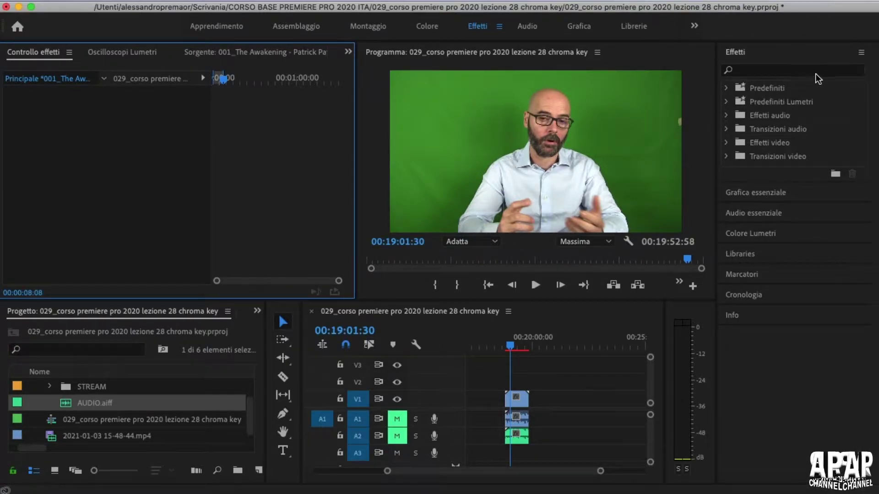
Search 'ultra' and apply Ultra Key to the V1 presenter clip, then deselect the clip
left_click(794, 71)
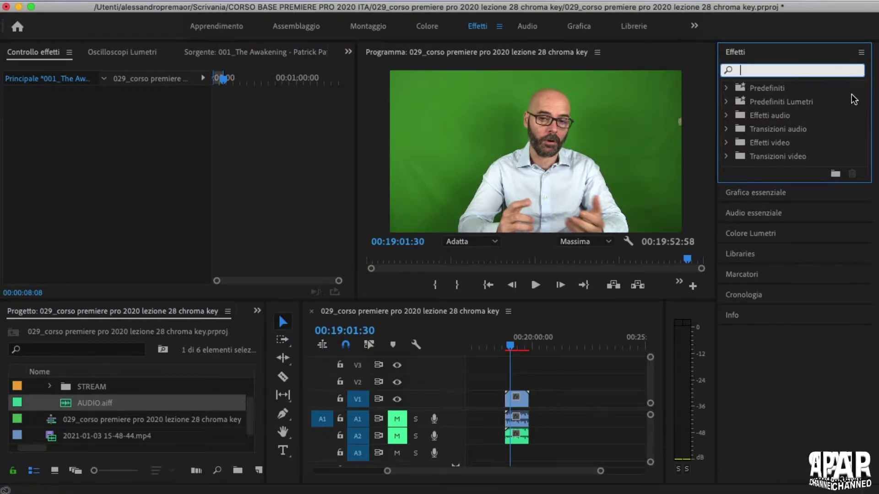
type("ultra")
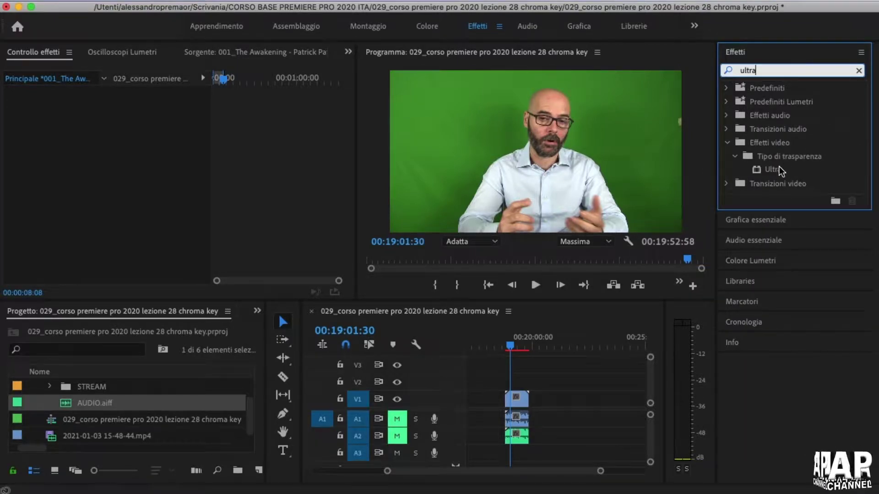
left_click(773, 171)
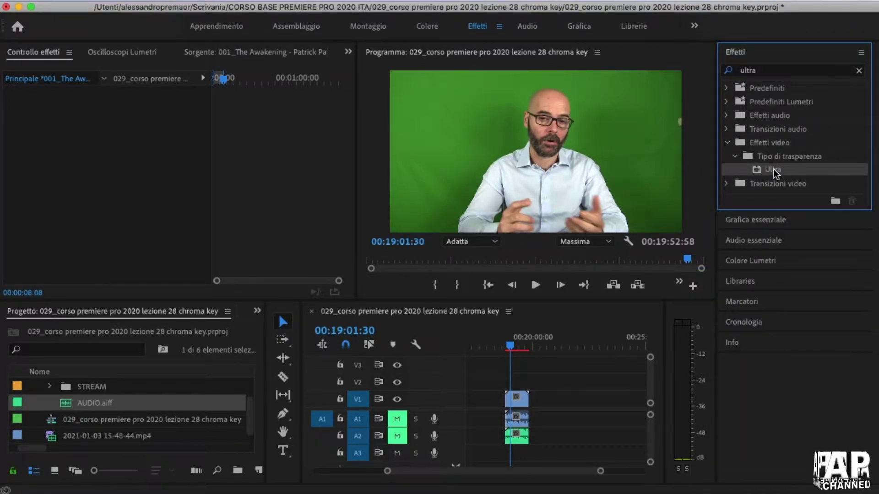
left_click_drag(774, 172, 517, 400)
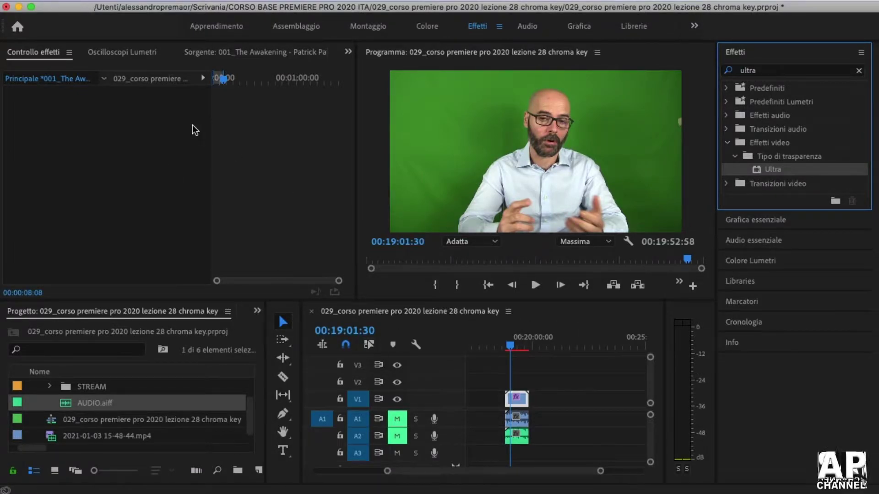
left_click(348, 51)
left_click(364, 69)
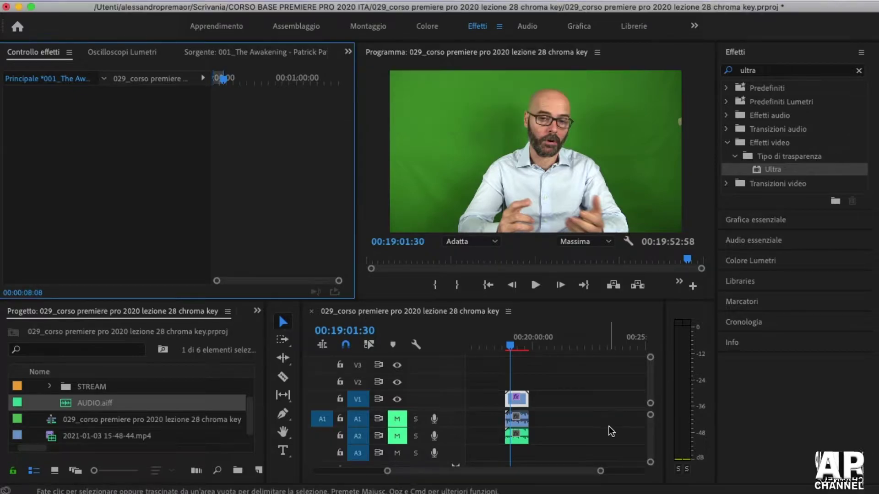
left_click(571, 406)
Draw a closed freeform opacity mask on the V1 clip through the frame's corners
left_click(517, 399)
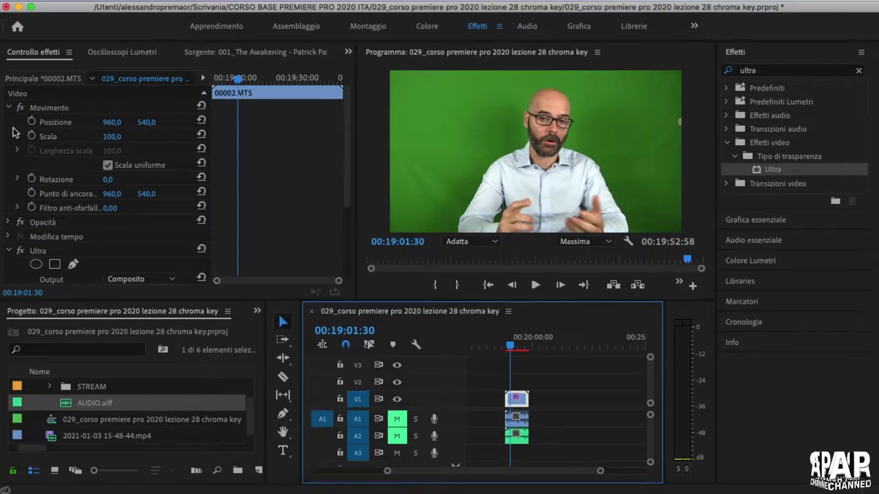
left_click(7, 223)
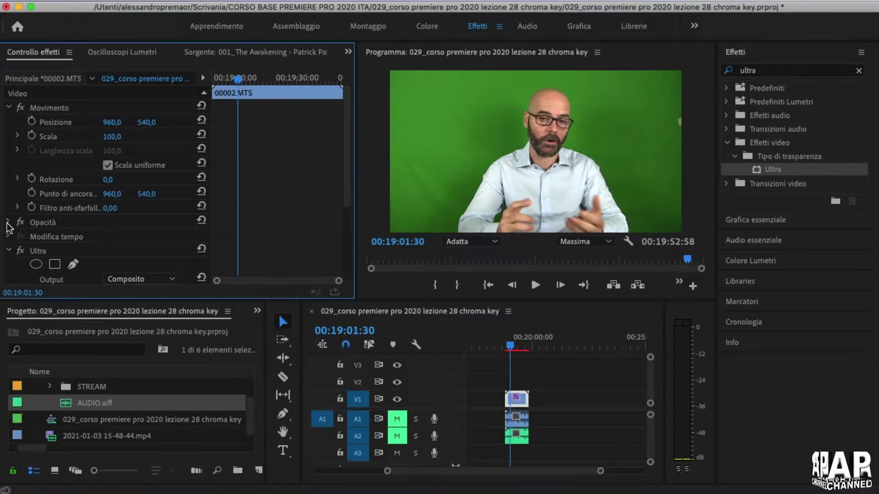
scroll(76, 210, "down", 2)
left_click(73, 209)
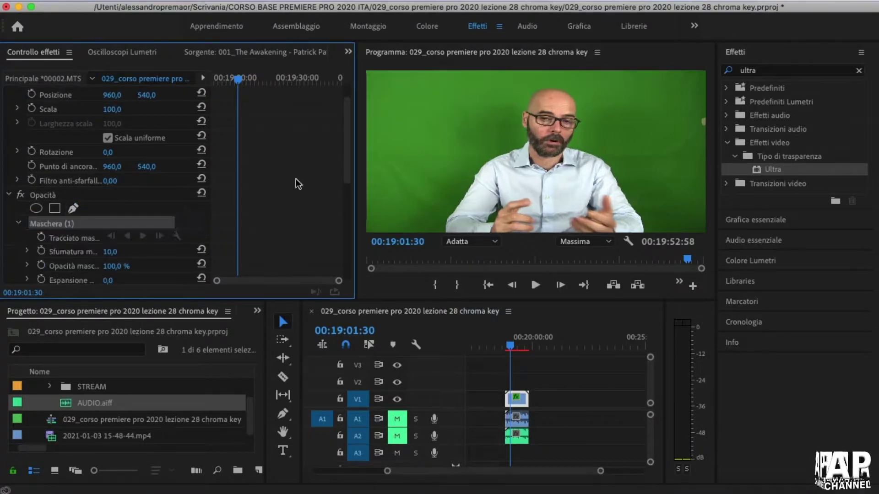
left_click(393, 199)
left_click(395, 75)
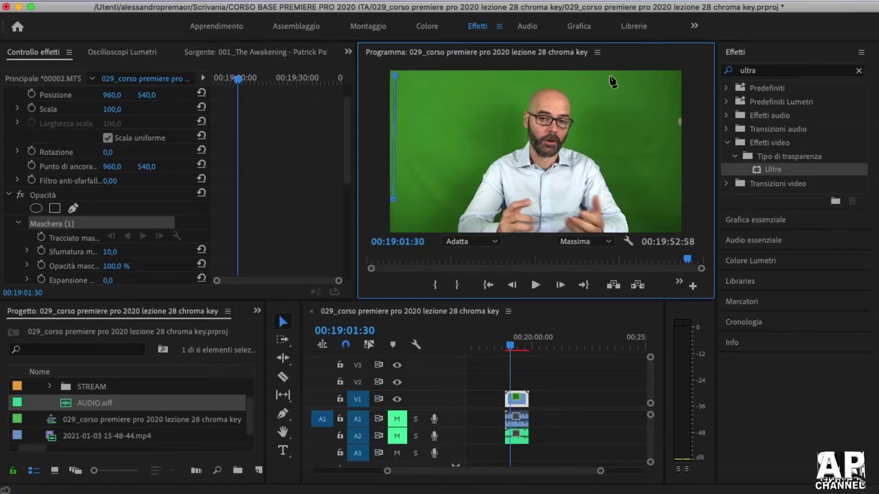
left_click(667, 74)
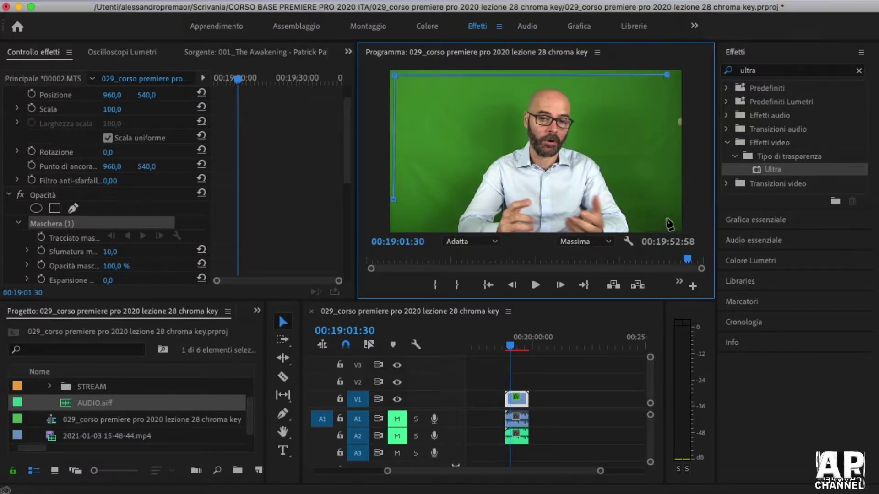
left_click(392, 228)
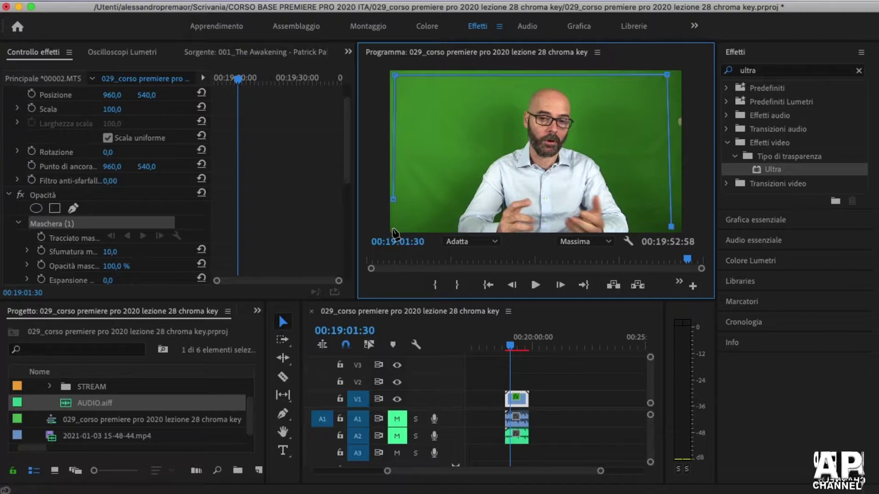
left_click(394, 202)
left_click(394, 201)
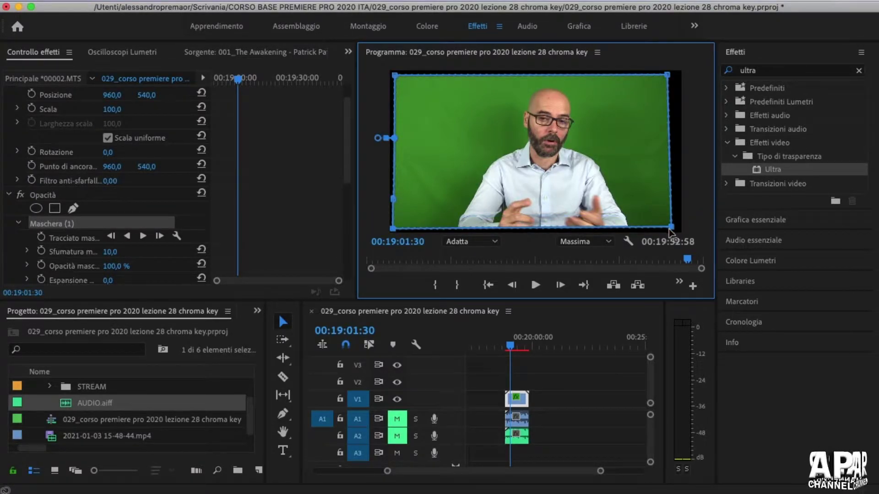
Pull the bottom-right mask corner below the frame and set Mask Feather to 0
left_click_drag(672, 228, 671, 245)
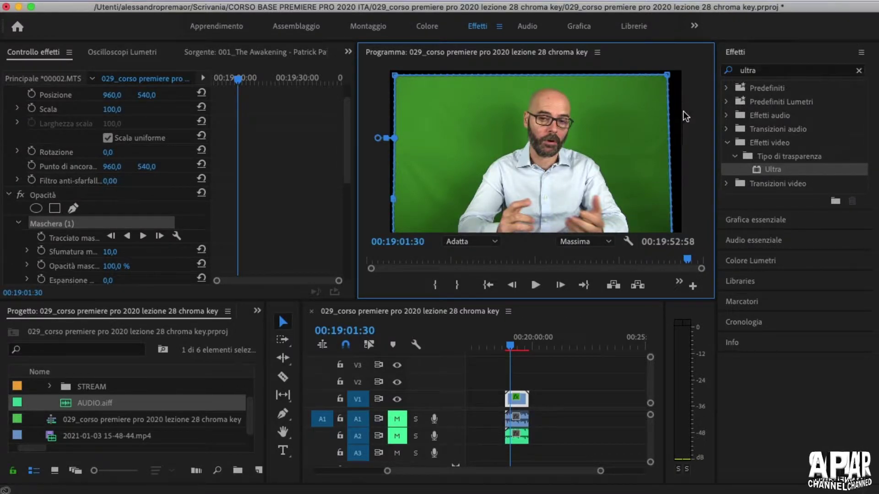
left_click(109, 253)
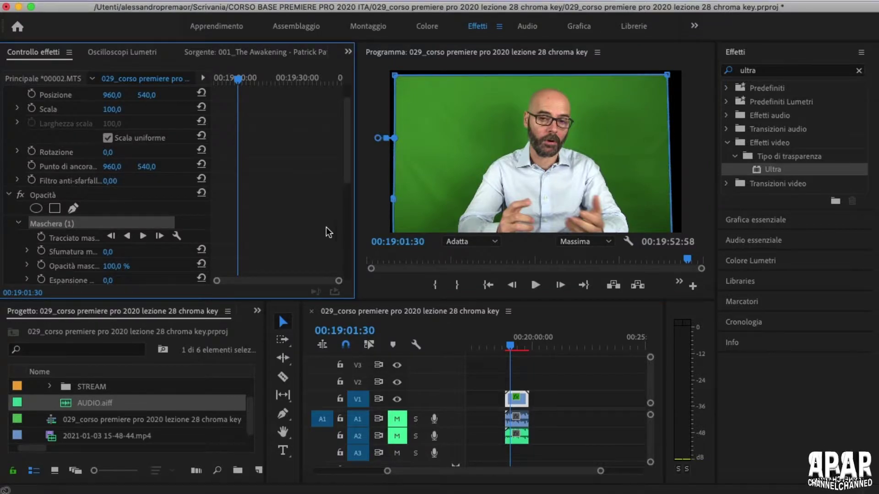
left_click(366, 166)
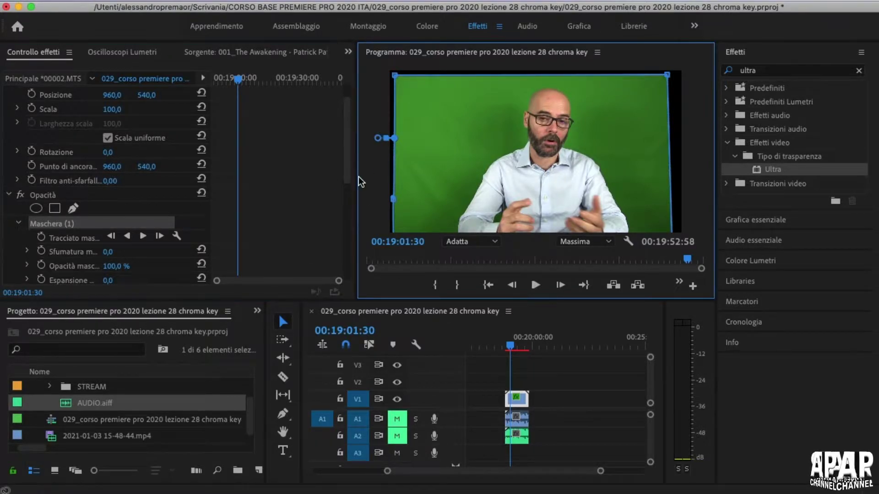
left_click(513, 401)
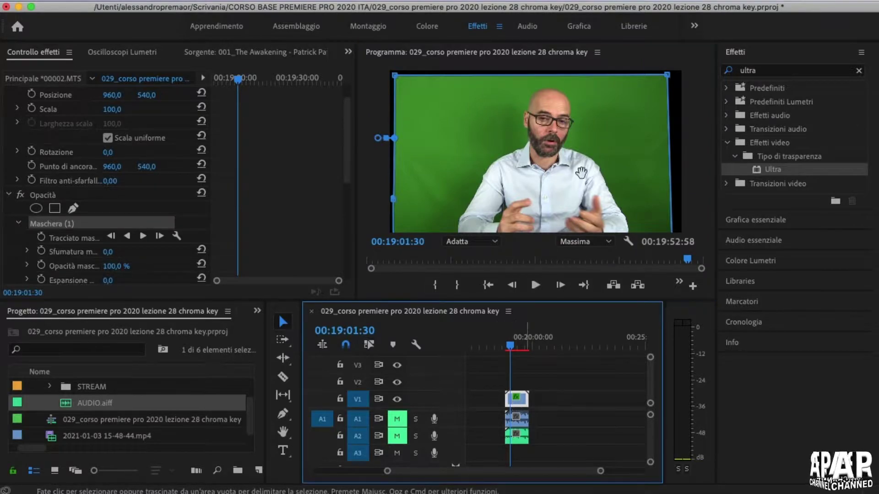
left_click(562, 347)
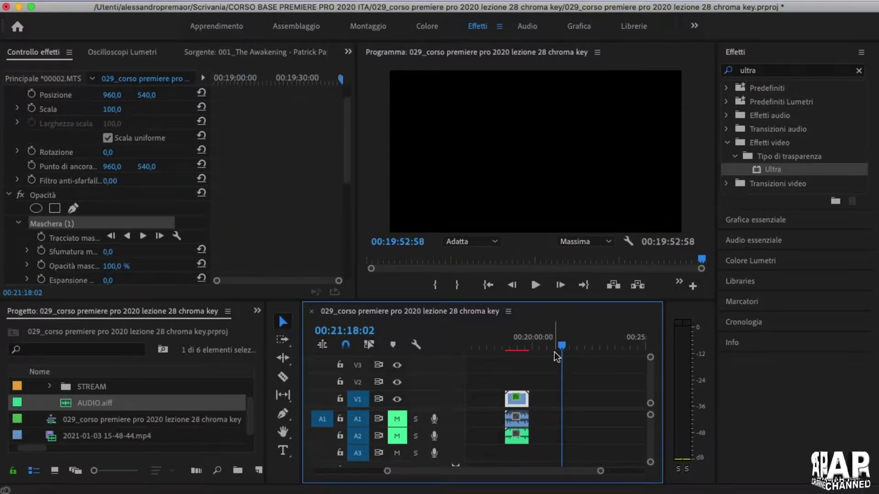
left_click(512, 358)
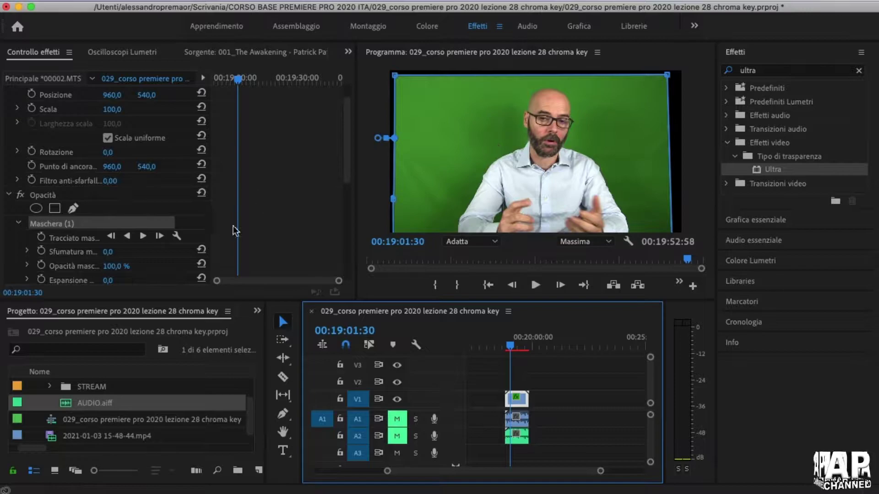
left_click(18, 223)
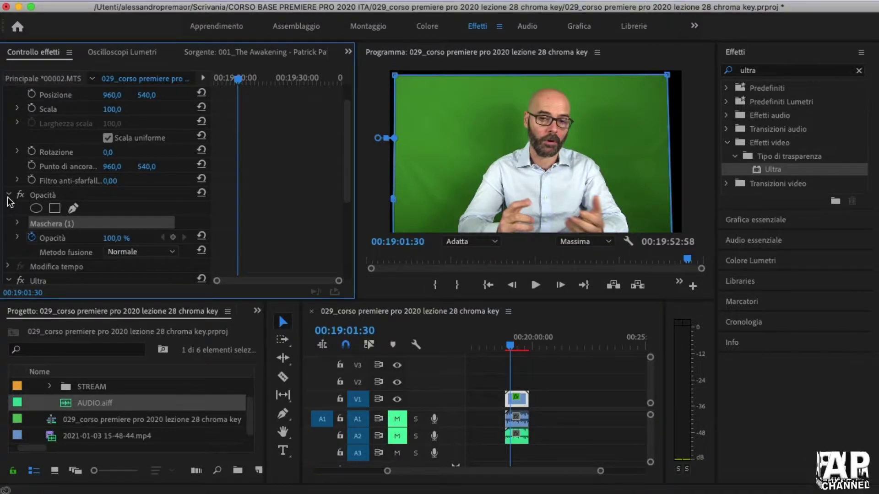
Collapse Opacity and Motion, clear the effects search, and keep Ultra's output at Composito
left_click(8, 195)
scroll(16, 113, "up", 2)
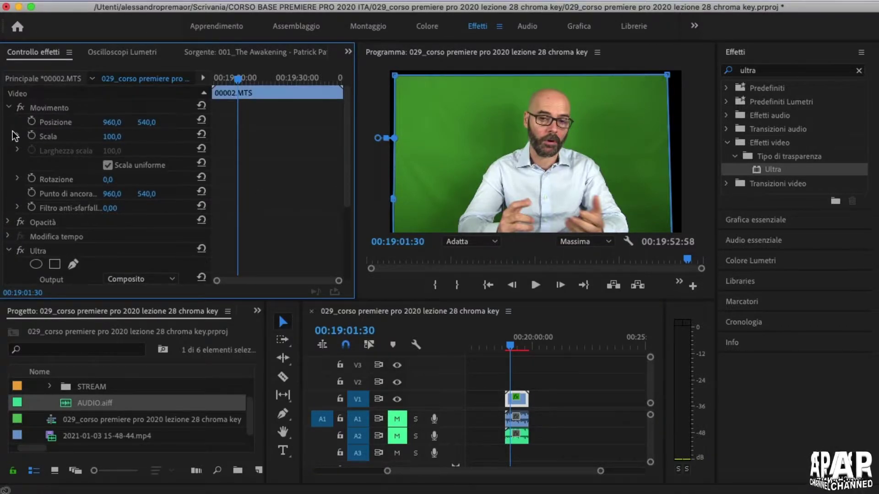
left_click(8, 108)
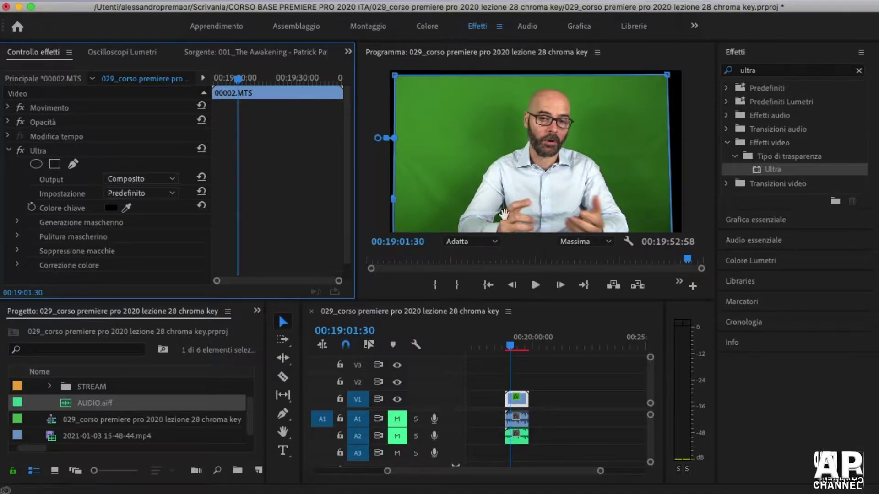
left_click(859, 71)
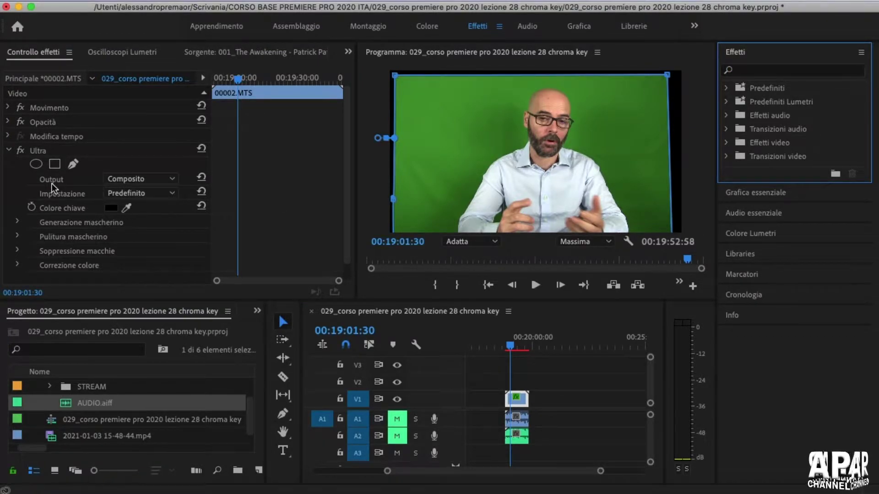
left_click(134, 183)
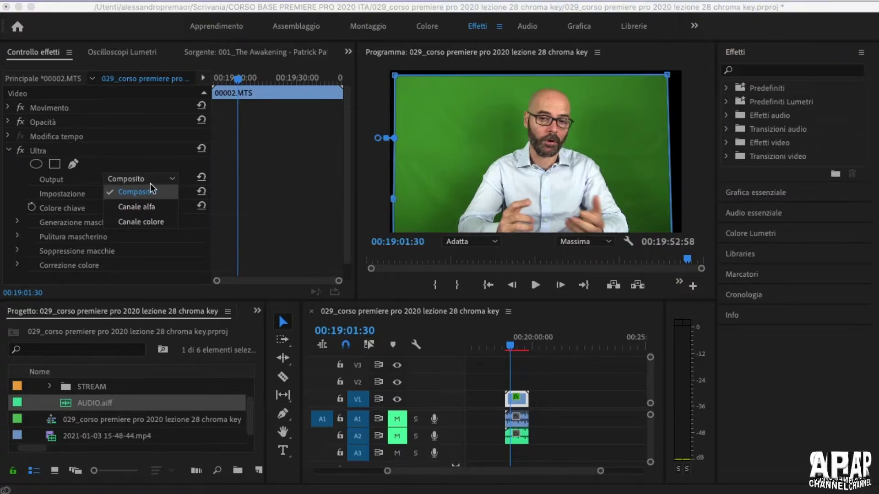
left_click(154, 182)
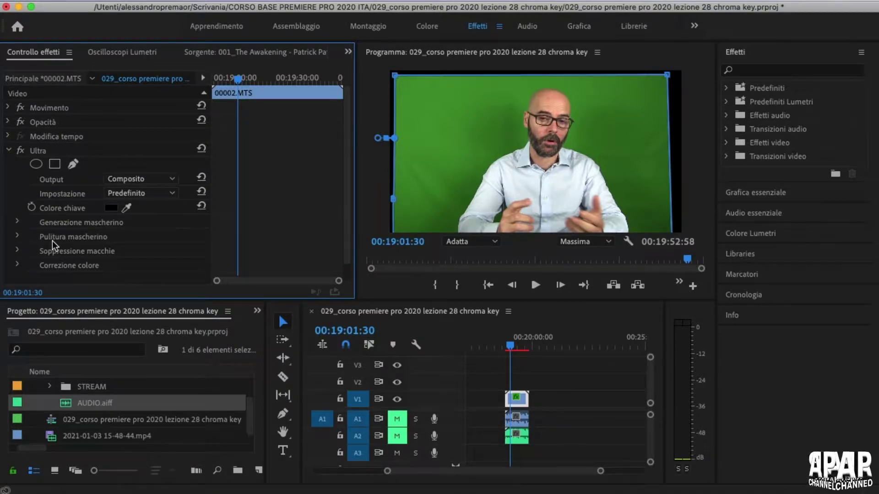
Expand Ultra Key's matte generation and matte cleanup settings
left_click(17, 223)
scroll(77, 208, "down", 2)
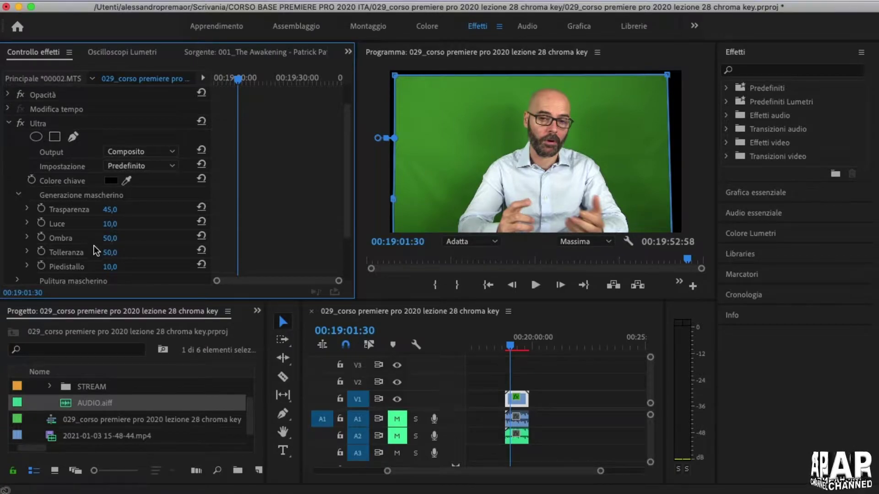
scroll(87, 269, "down", 3)
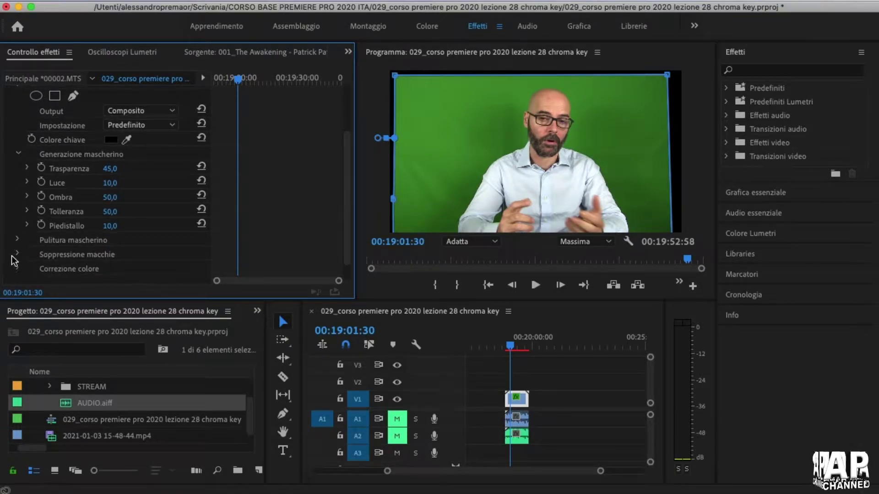
left_click(18, 240)
scroll(83, 235, "down", 3)
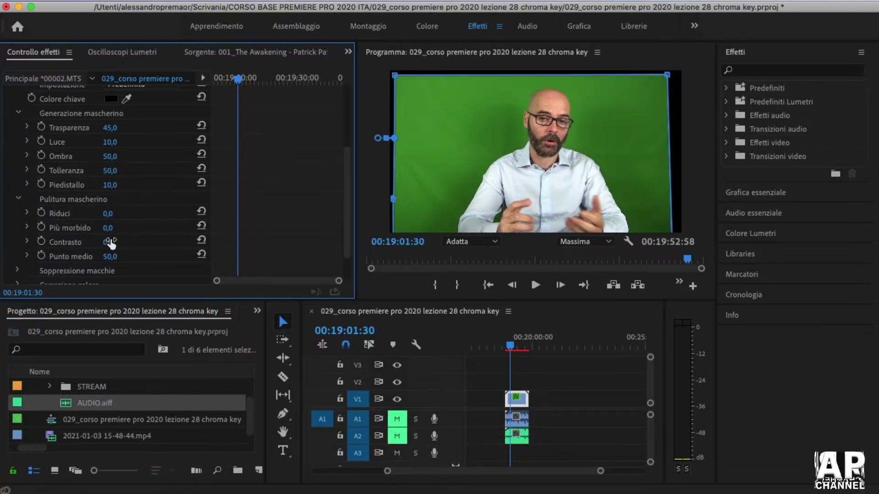
scroll(151, 249, "down", 1)
scroll(150, 249, "down", 2)
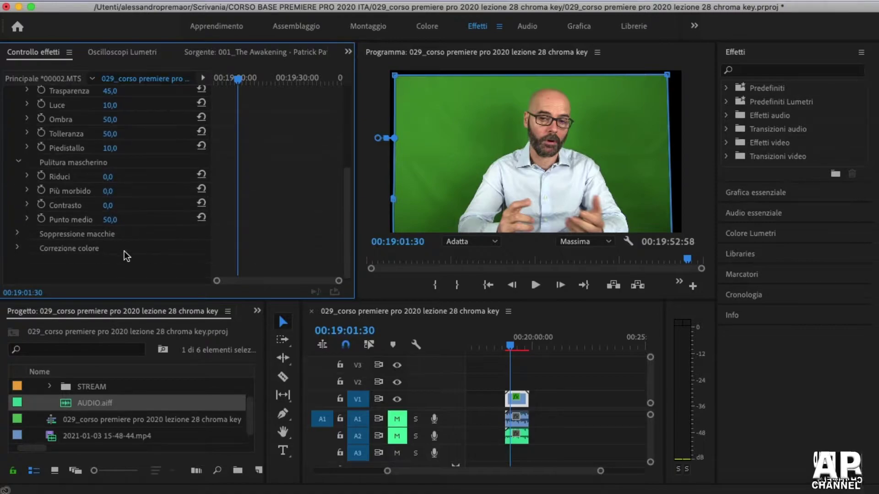
Expand Soppressione macchie and Correzione colore, then return to the top of Effect Controls
left_click(18, 234)
scroll(149, 216, "down", 2)
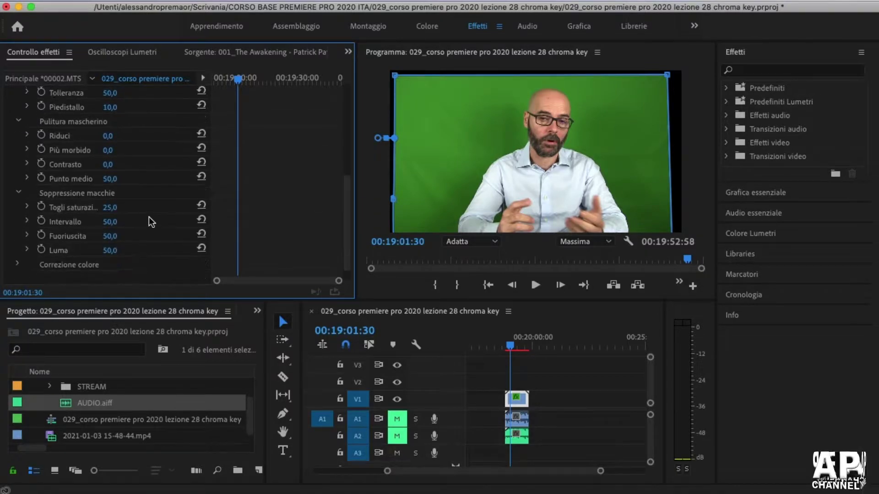
scroll(149, 216, "down", 2)
left_click(21, 250)
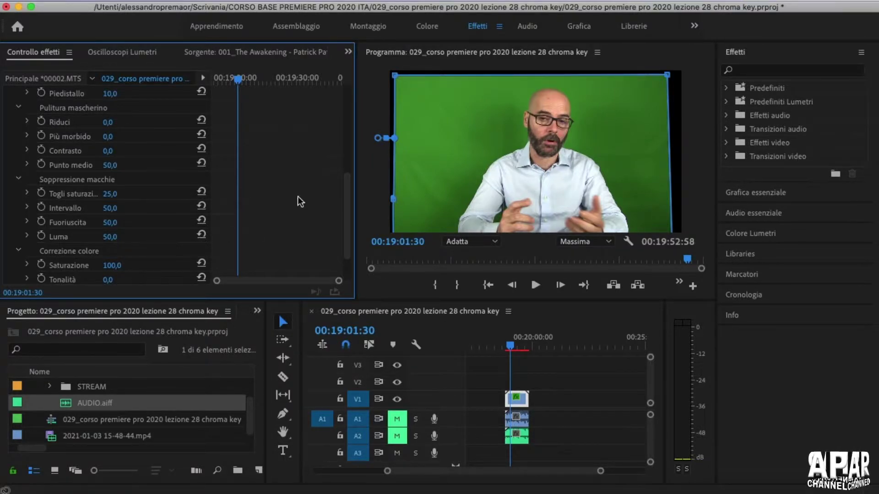
scroll(251, 210, "up", 2)
scroll(251, 208, "up", 10)
scroll(251, 205, "up", 1)
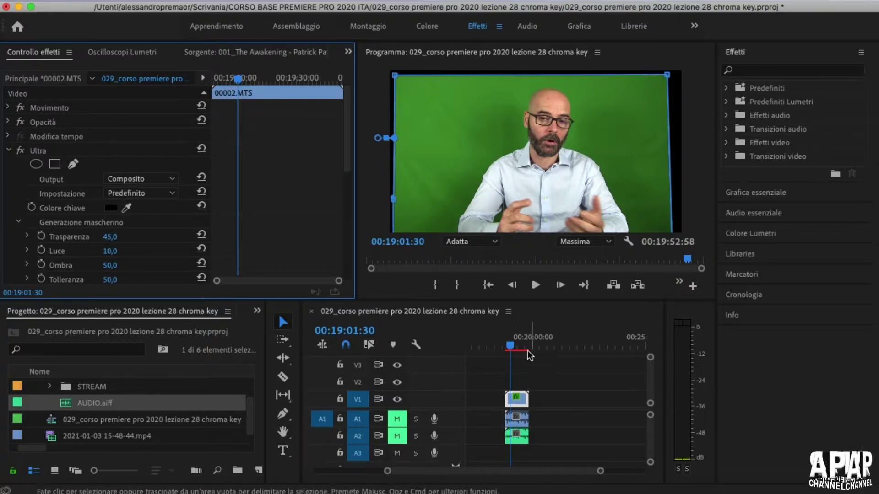
Scrub to 00:19:16:04, play the sequence, and park the playhead at 00:19:07:42
left_click(512, 348)
left_click_drag(514, 348, 517, 348)
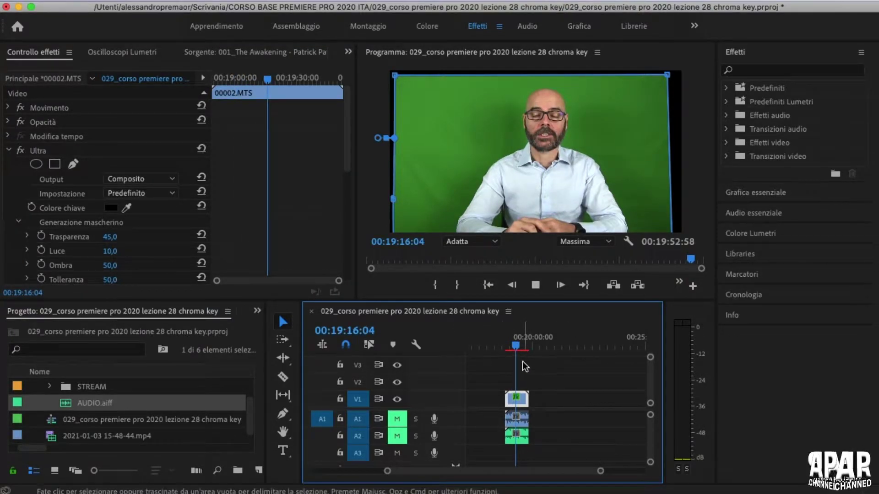
scroll(525, 359, "up", 2)
key("space")
key("space")
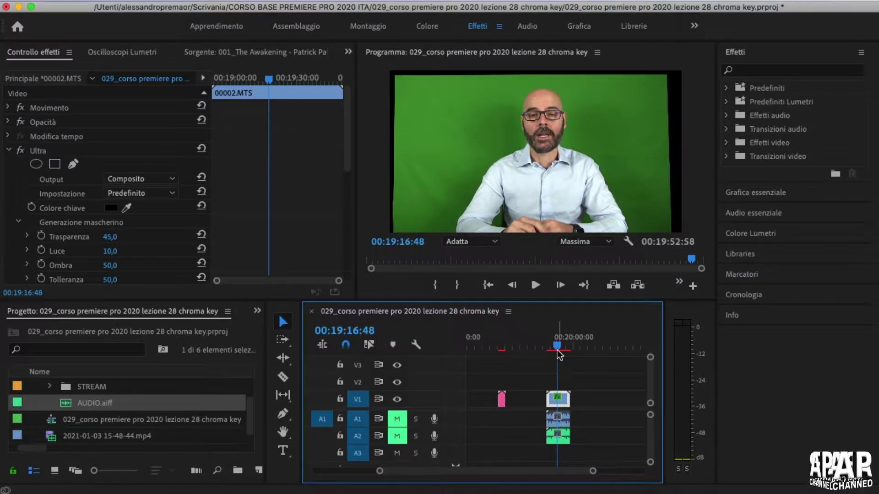
left_click_drag(557, 346, 553, 346)
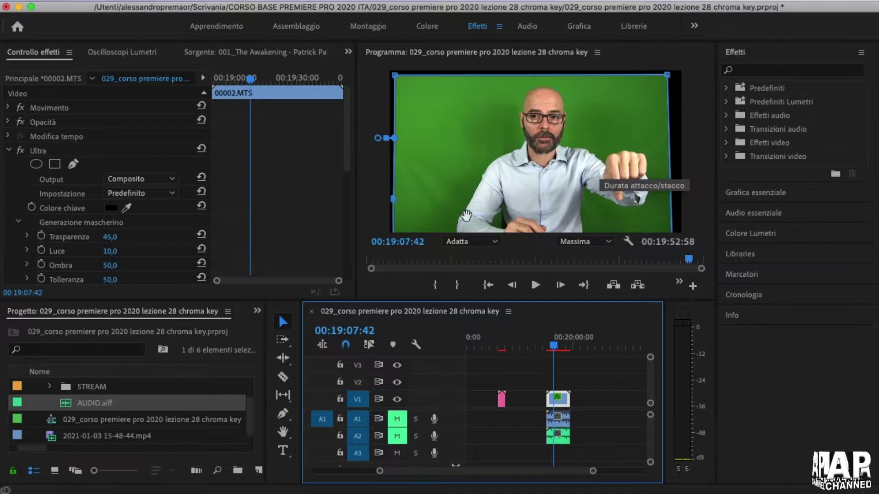
Sample the green backdrop with Ultra's Colore chiave eyedropper, then deselect the effect
left_click(126, 208)
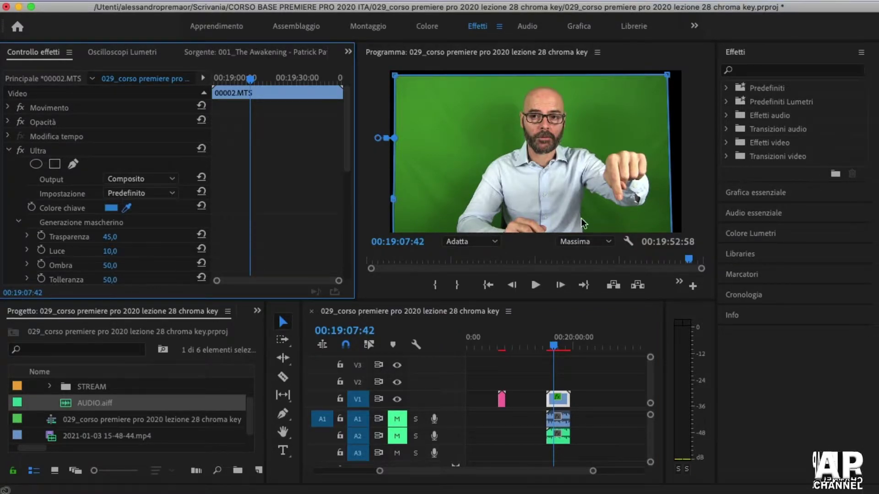
left_click(498, 223)
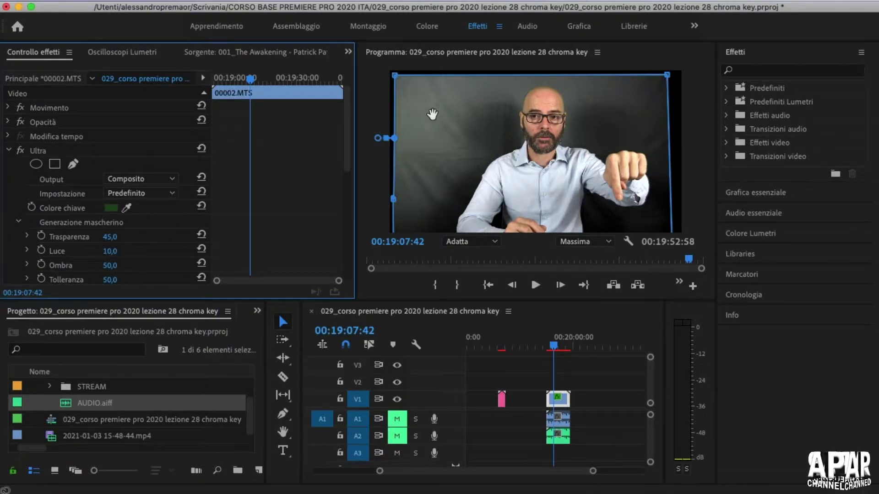
left_click(66, 224)
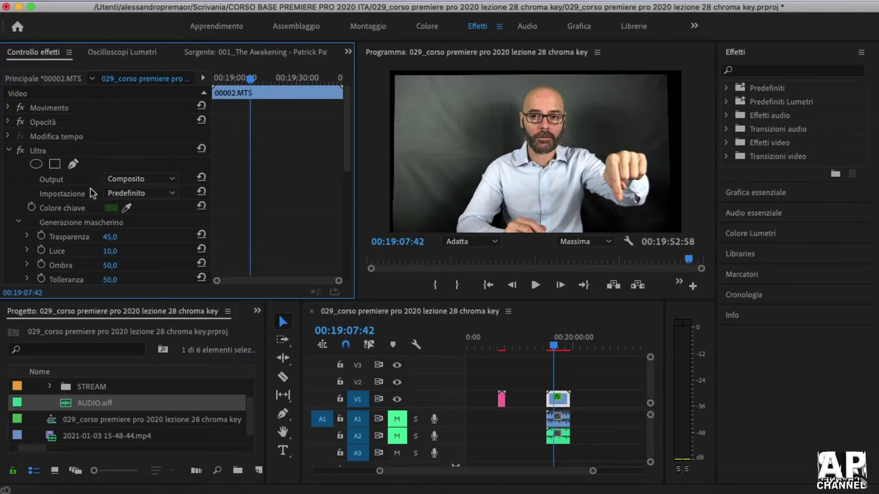
Switch Ultra Key's Output from Composito to Canale alfa to view the matte
left_click(136, 180)
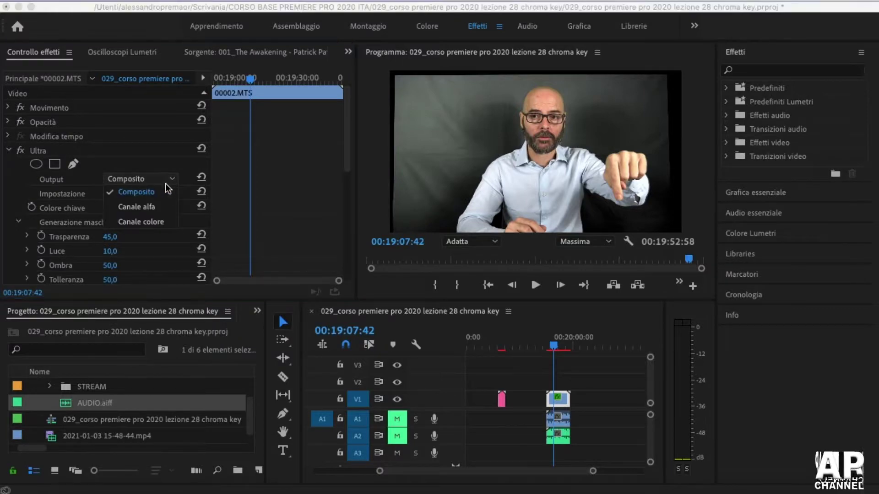
left_click(156, 208)
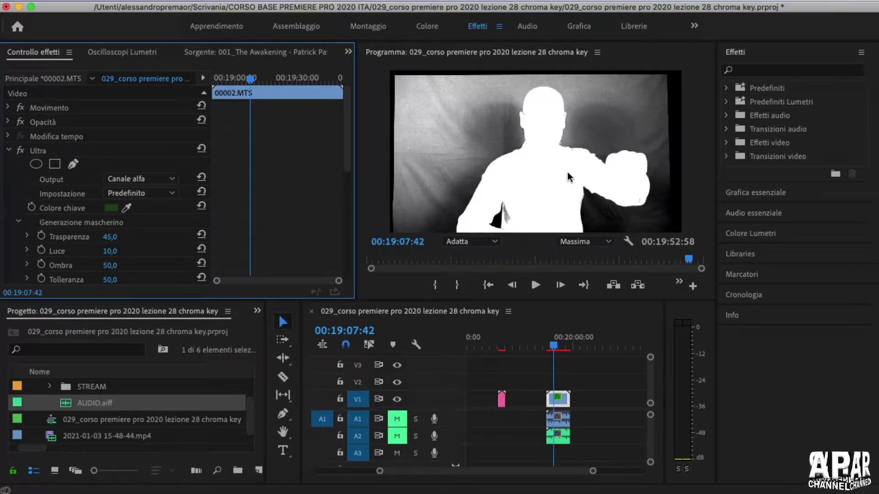
left_click(156, 179)
left_click(305, 172)
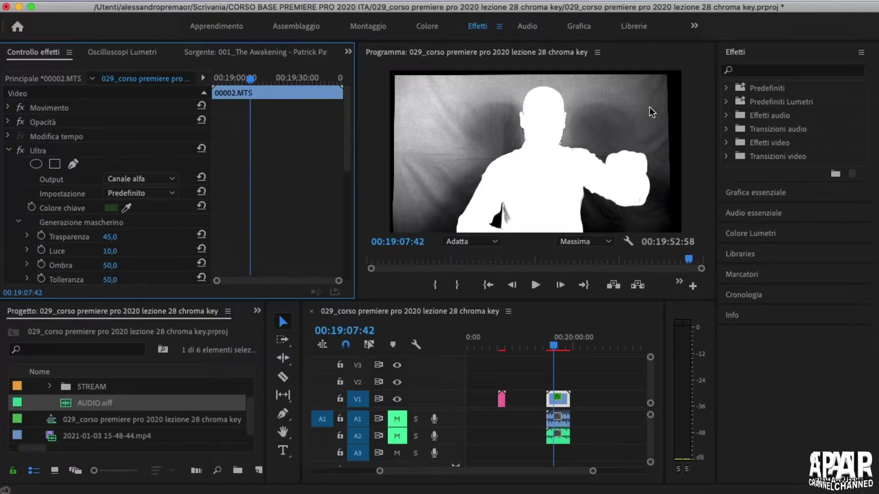
scroll(302, 204, "down", 3)
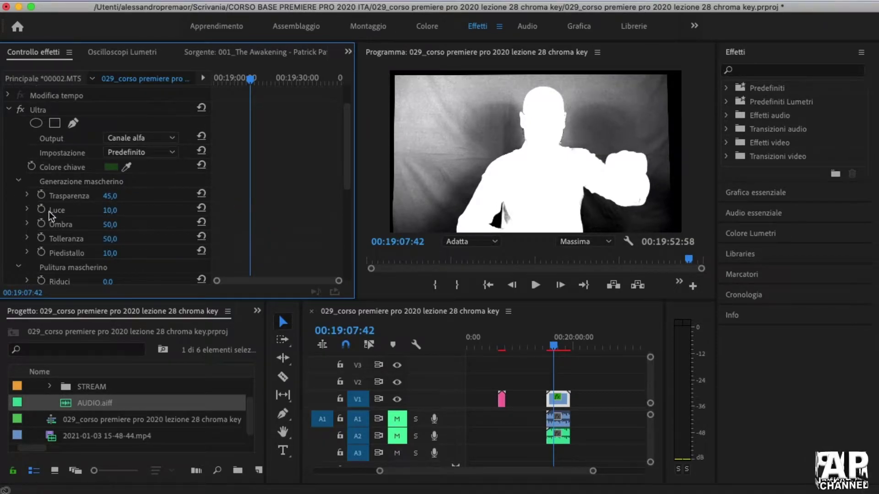
Expand Luce and drag its slider up to about 71.7, then down to 0,0
left_click(28, 209)
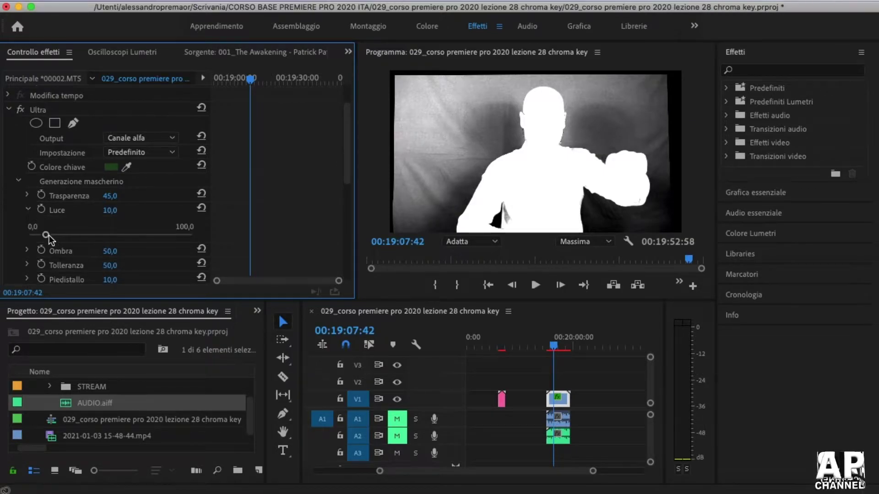
mouse_move(47, 235)
left_mouse_down()
mouse_move(146, 236)
mouse_move(218, 259)
left_mouse_up()
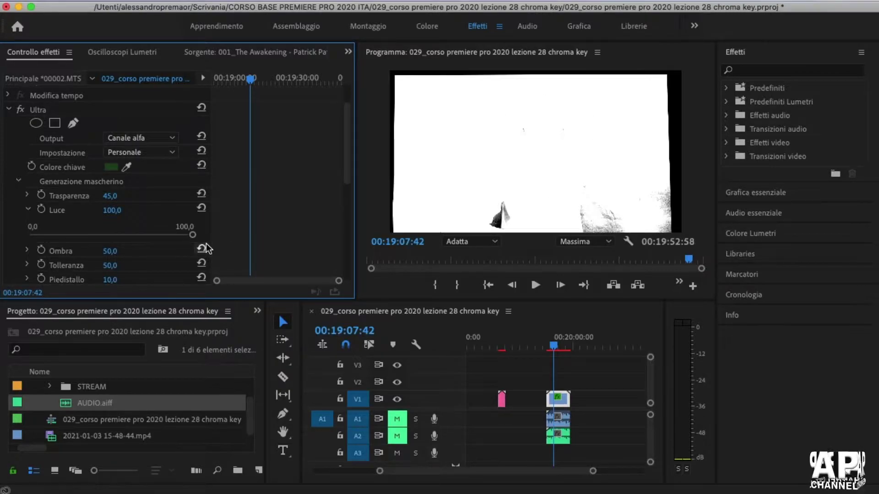
left_click_drag(192, 234, 28, 241)
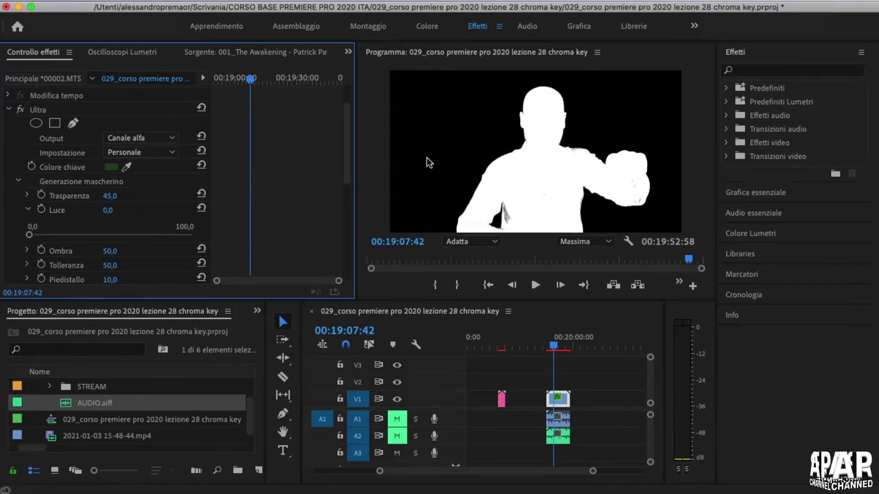
scroll(284, 179, "down", 3)
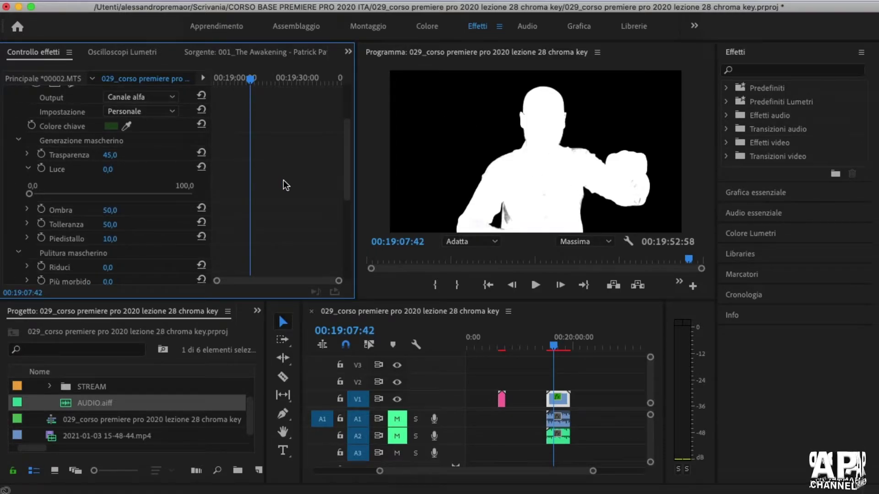
Try Trasparenza values from 43.5 up to 100 and back down, settling at 21,5
left_click(28, 154)
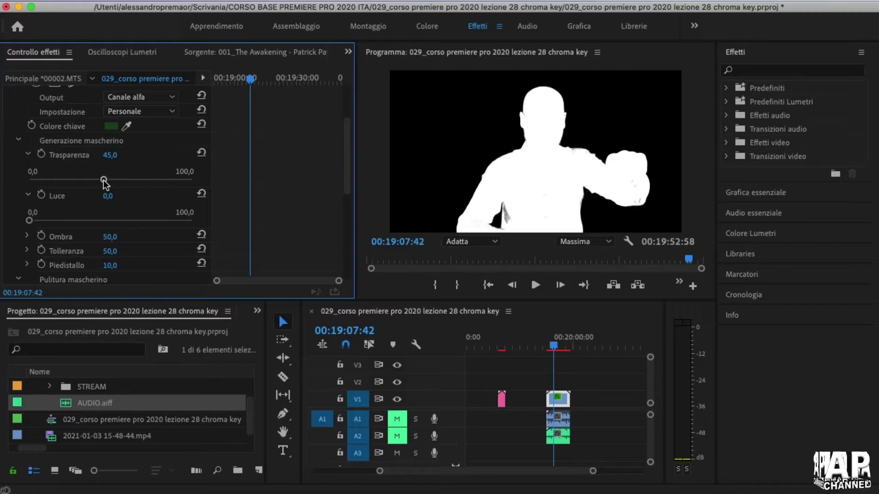
left_click_drag(104, 179, 57, 180)
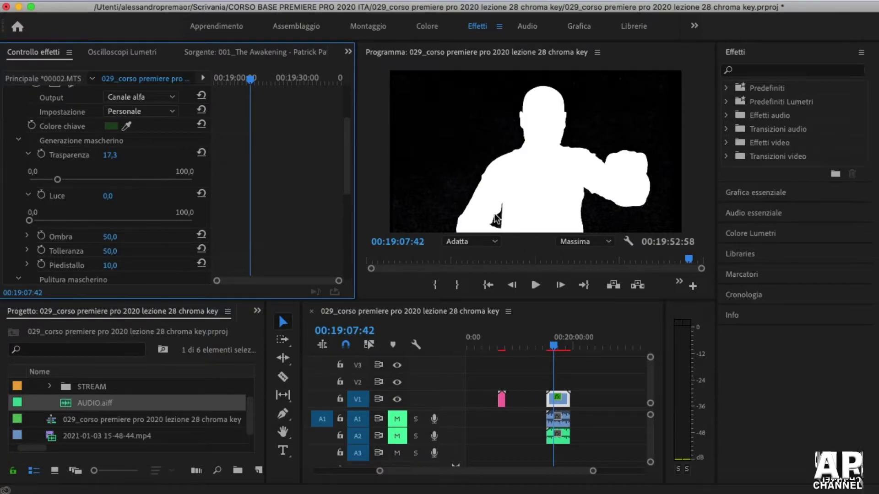
left_click_drag(58, 183, 195, 180)
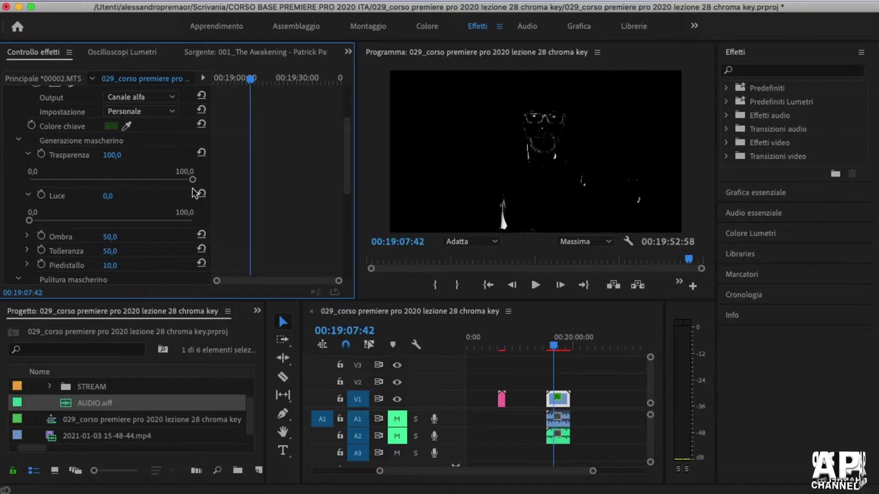
left_click_drag(192, 180, 161, 180)
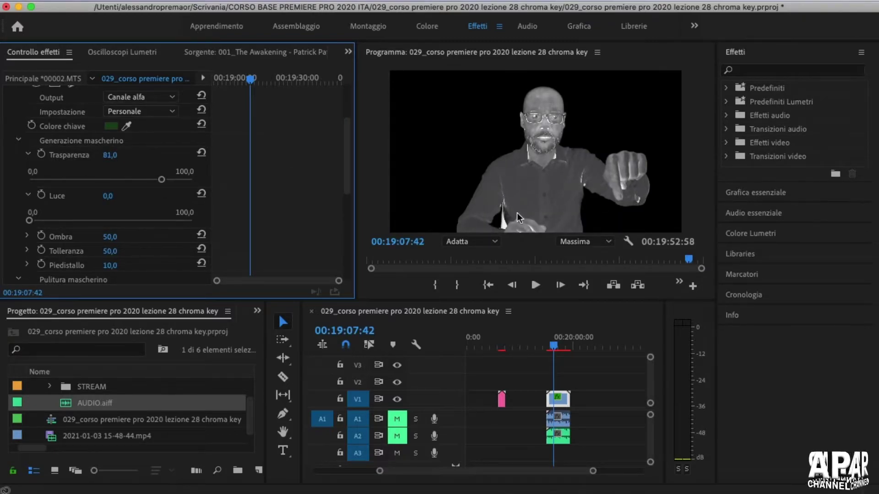
left_click_drag(160, 181, 72, 189)
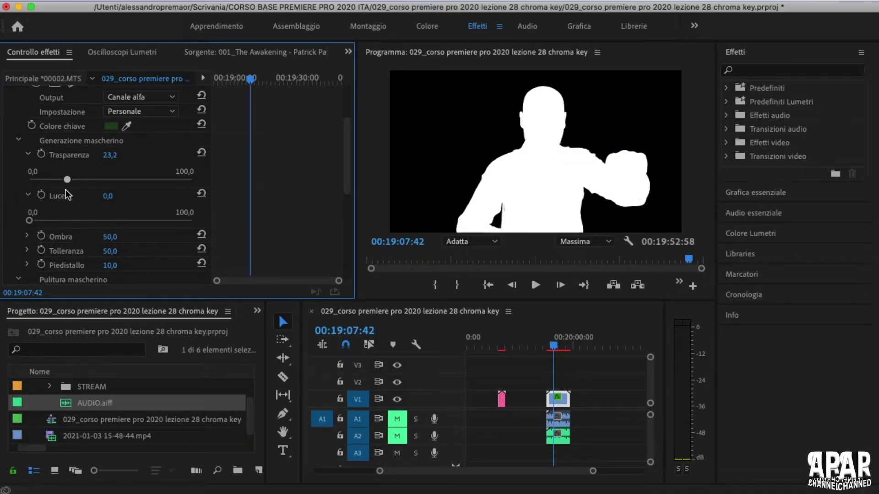
left_click_drag(63, 191, 62, 191)
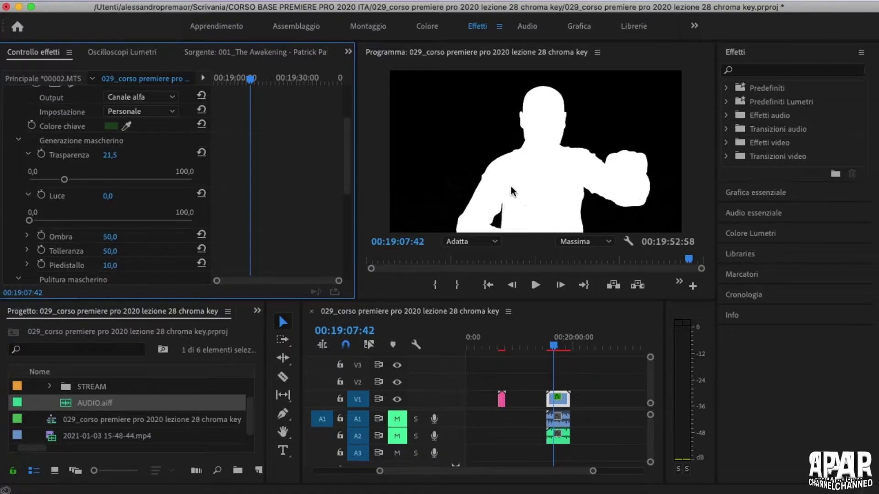
left_click(536, 194)
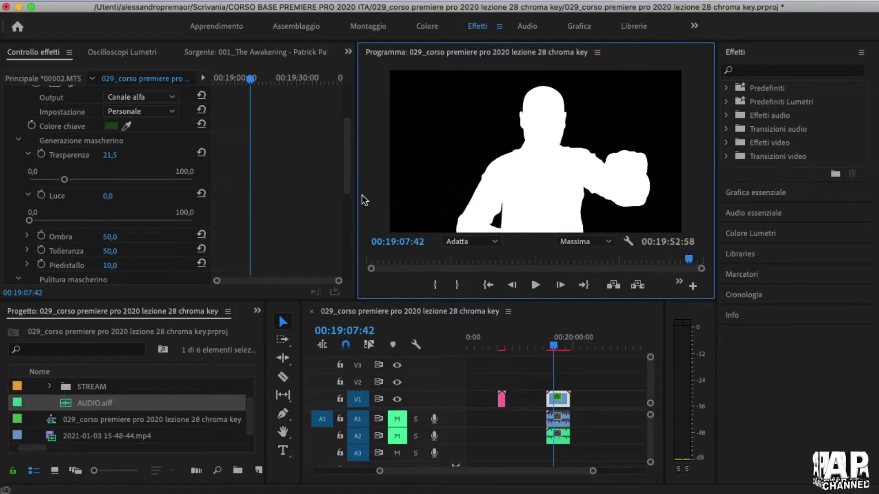
scroll(304, 150, "down", 3)
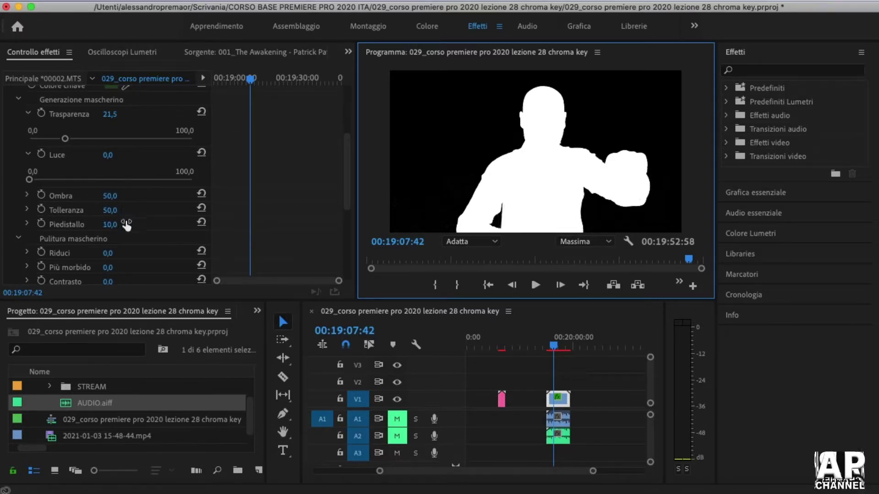
Drag the Piedistallo slider up to 61.6, down to about 30, then settle at 32,1
left_click(26, 223)
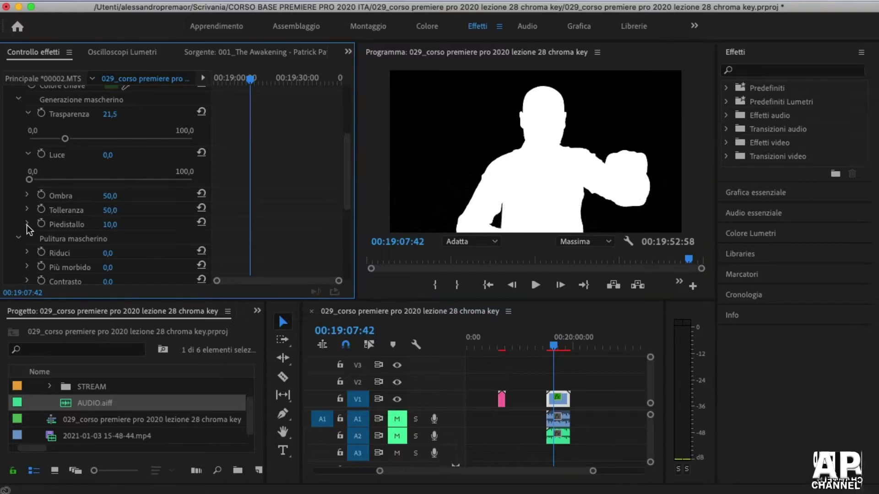
left_click_drag(45, 249, 192, 249)
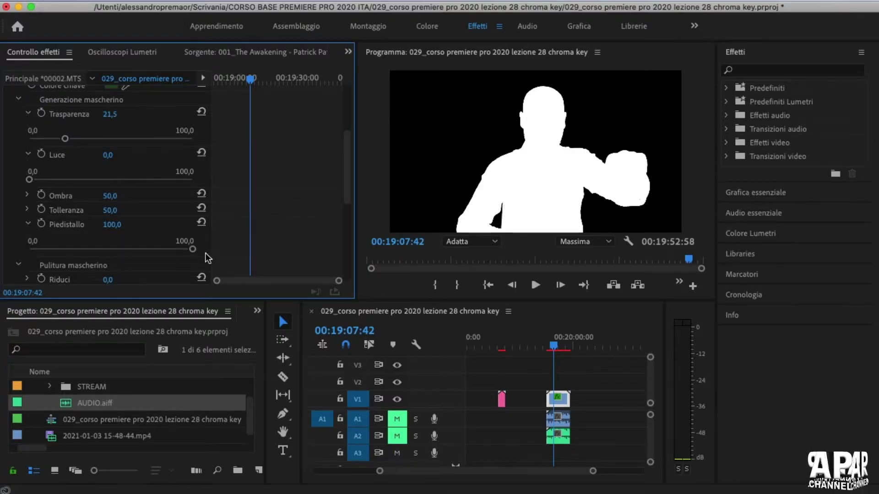
mouse_move(192, 250)
left_mouse_down()
mouse_move(78, 250)
mouse_move(28, 266)
left_mouse_up()
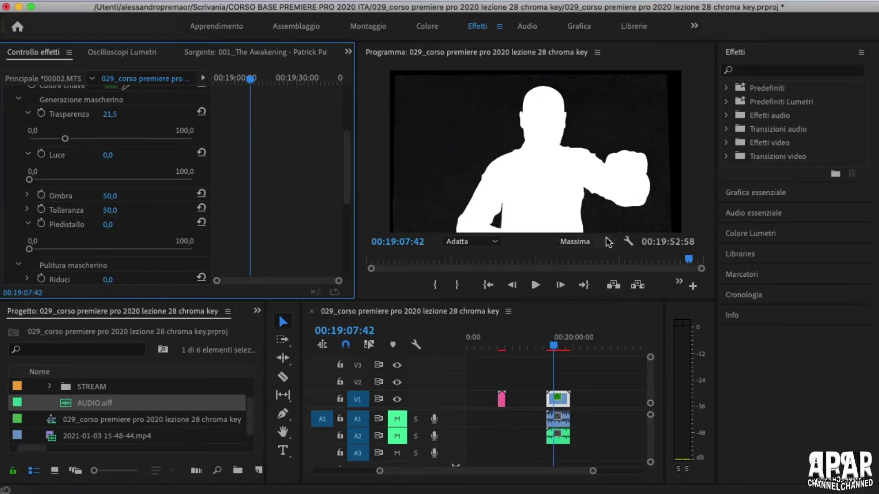
left_click_drag(29, 250, 80, 254)
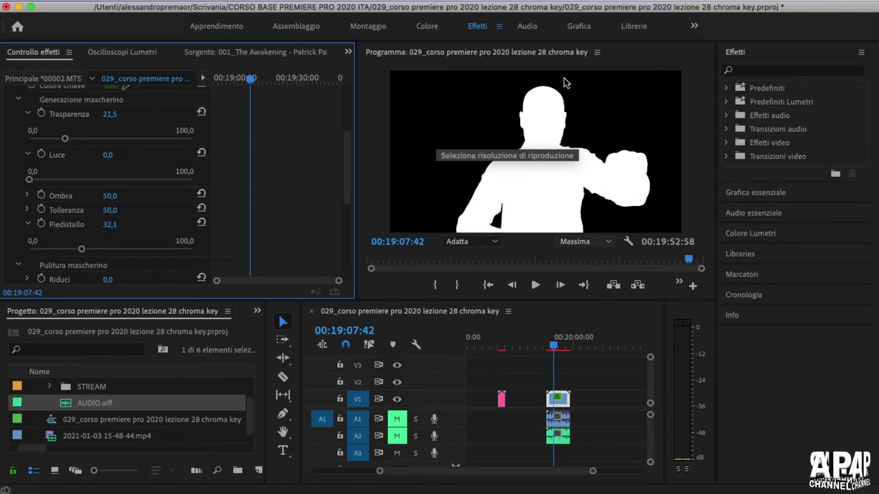
scroll(273, 183, "up", 2)
scroll(273, 182, "up", 1)
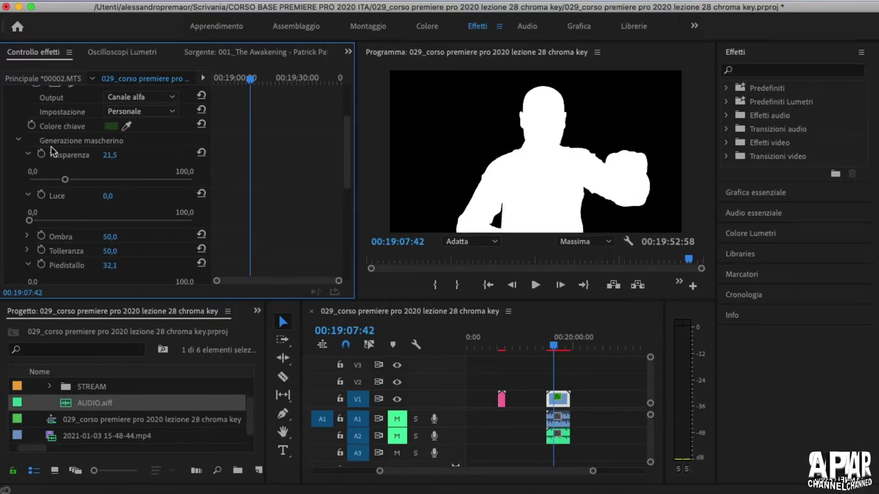
Switch the Ultra Key Output to Composite, stop playback, and save the project
left_click(141, 99)
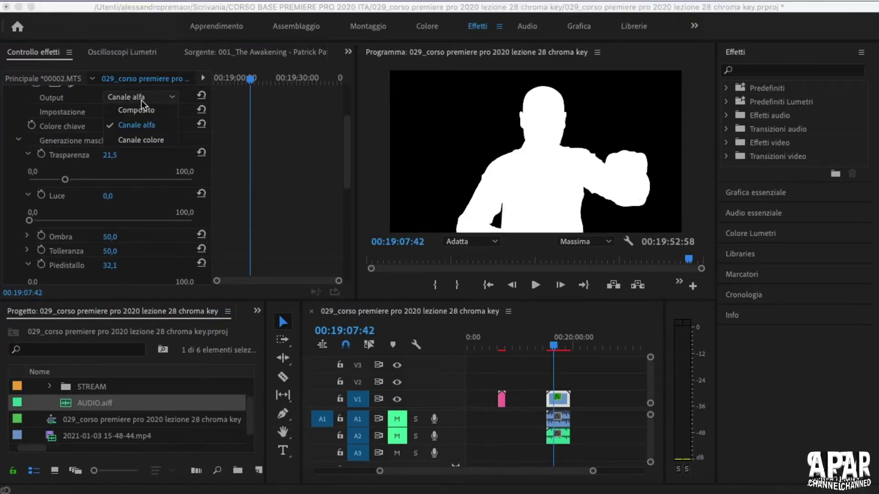
left_click(132, 111)
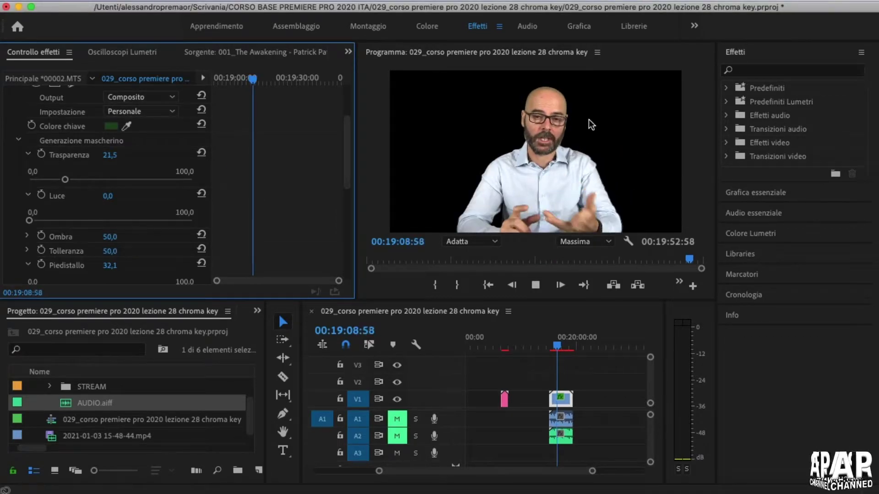
key("space")
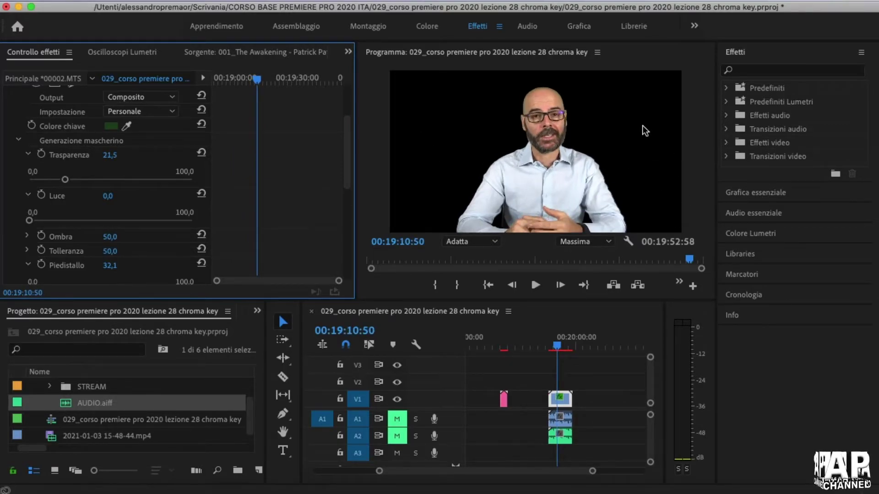
key("super+s")
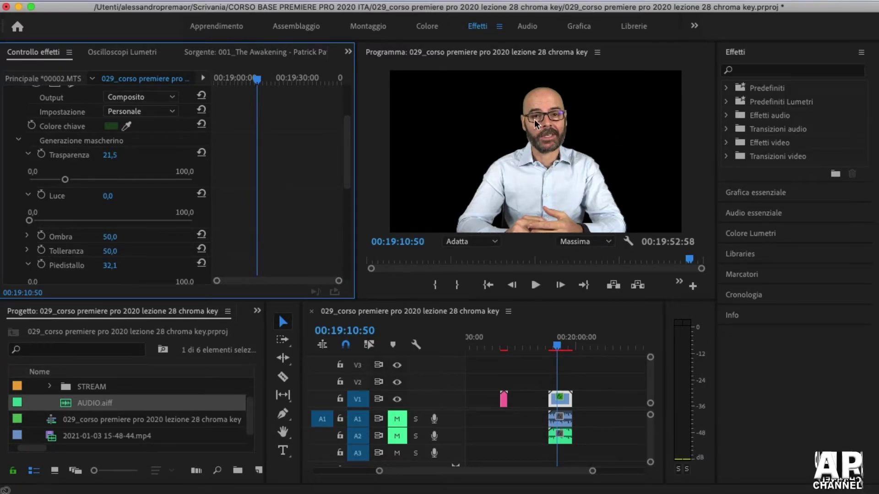
Zoom the Program monitor to 75% and pan to the presenter's shoulder edge
left_click(476, 243)
left_click(476, 303)
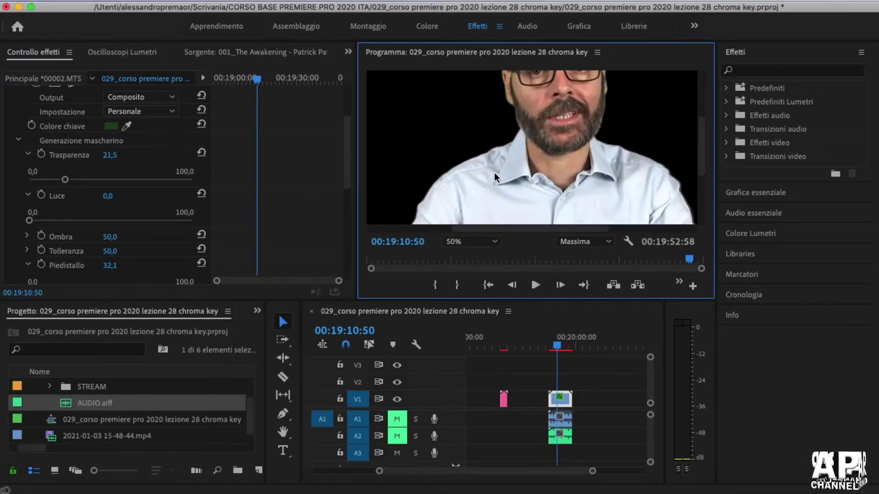
left_click(457, 241)
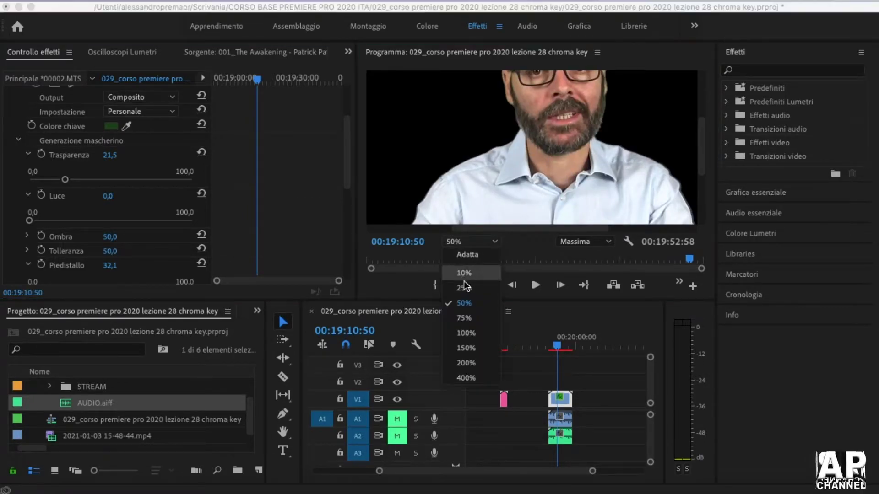
left_click(473, 319)
left_click_drag(564, 230, 642, 230)
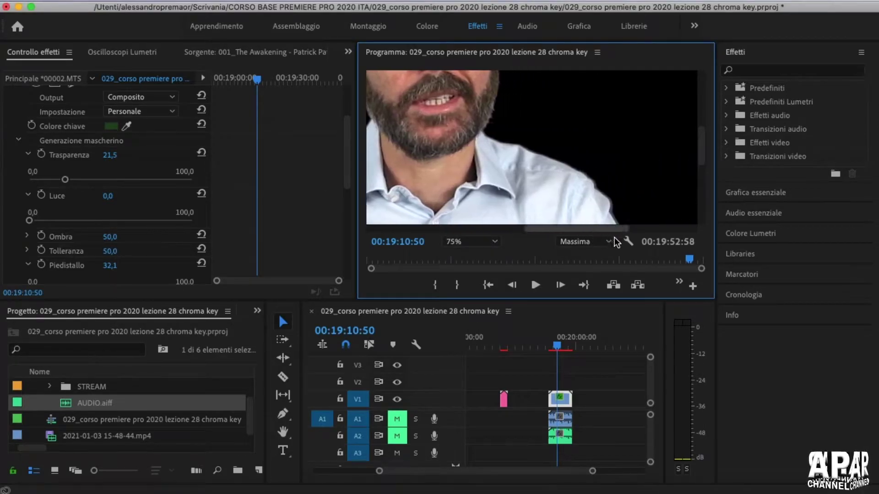
left_click_drag(704, 163, 701, 184)
Collapse Ultra Key's Matte Generation settings in Effect Controls
scroll(647, 179, "down", 3)
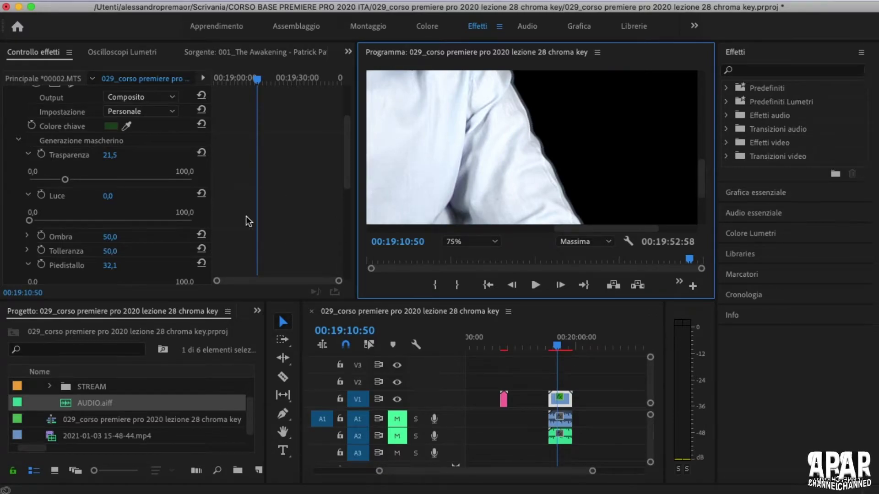
left_click(18, 142)
left_click(18, 141)
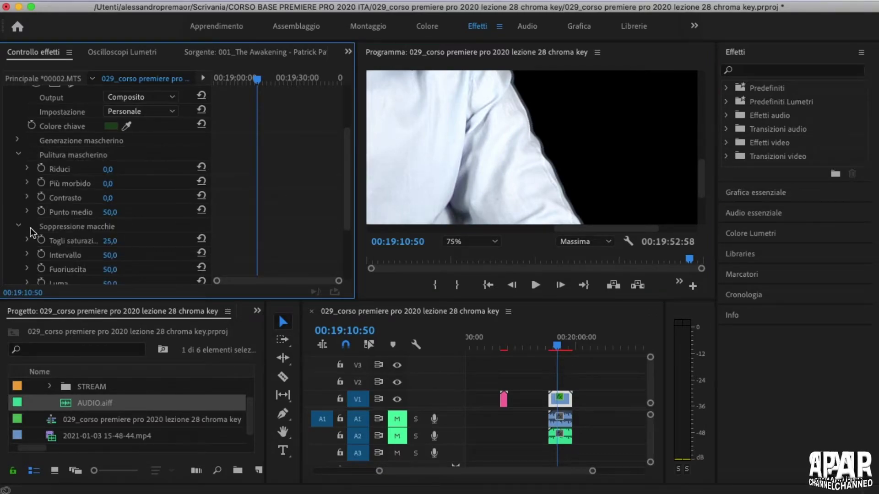
Raise Ultra Key's Riduci choke to 51,1 and adjust the Più morbido softening
left_click(27, 169)
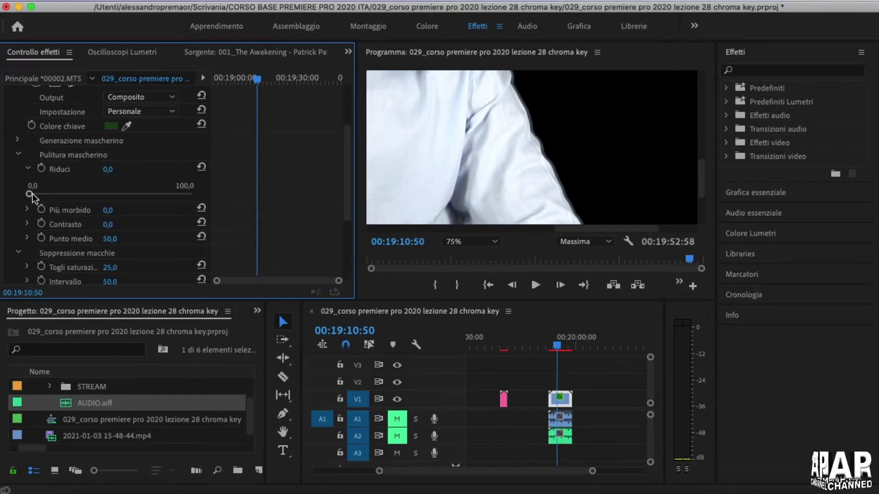
left_click_drag(32, 194, 200, 223)
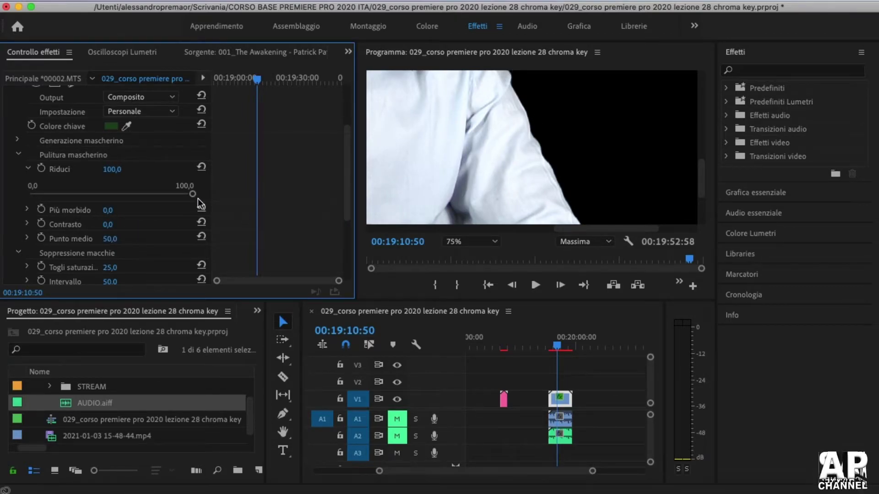
left_click_drag(193, 194, 168, 206)
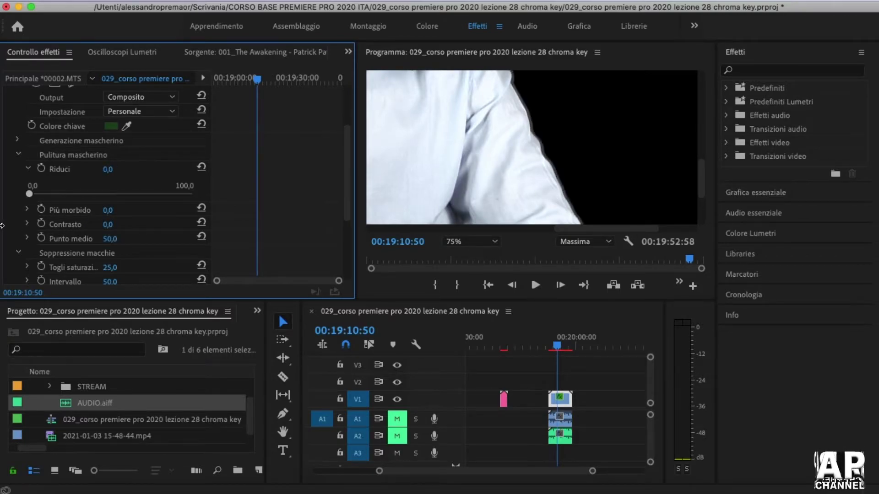
left_click_drag(29, 194, 113, 215)
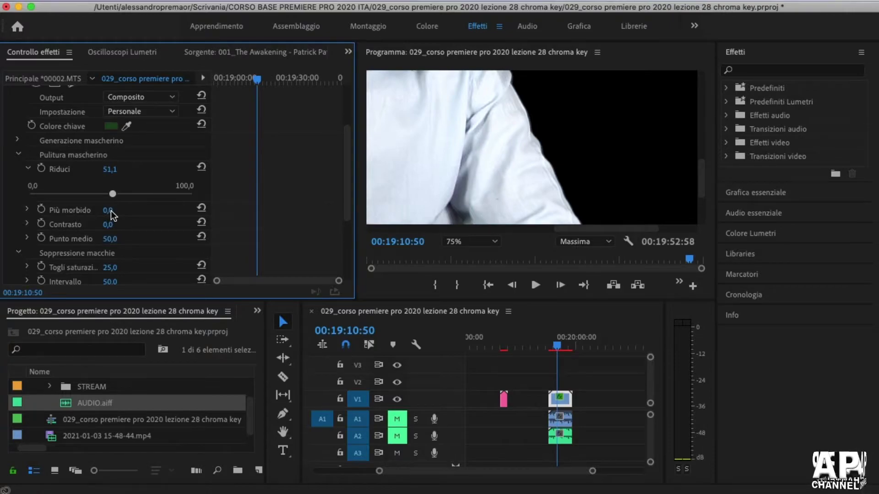
left_click(27, 210)
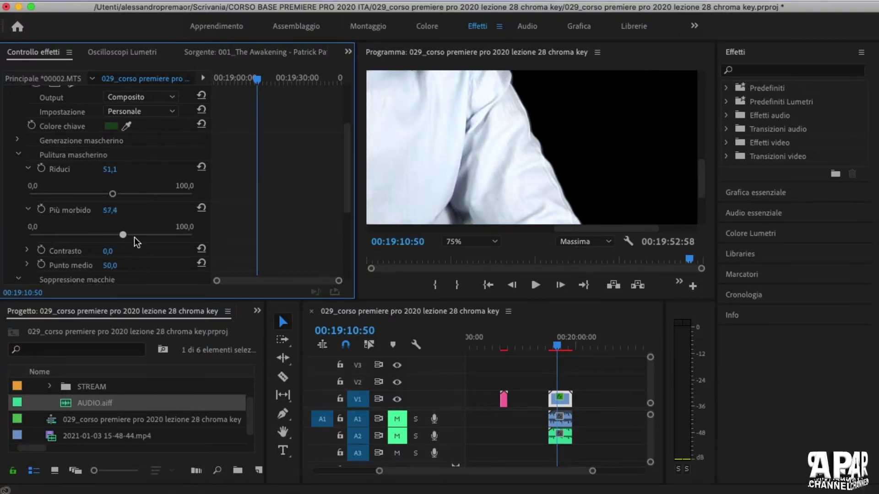
mouse_move(124, 234)
left_mouse_down()
mouse_move(201, 236)
mouse_move(29, 235)
left_mouse_up()
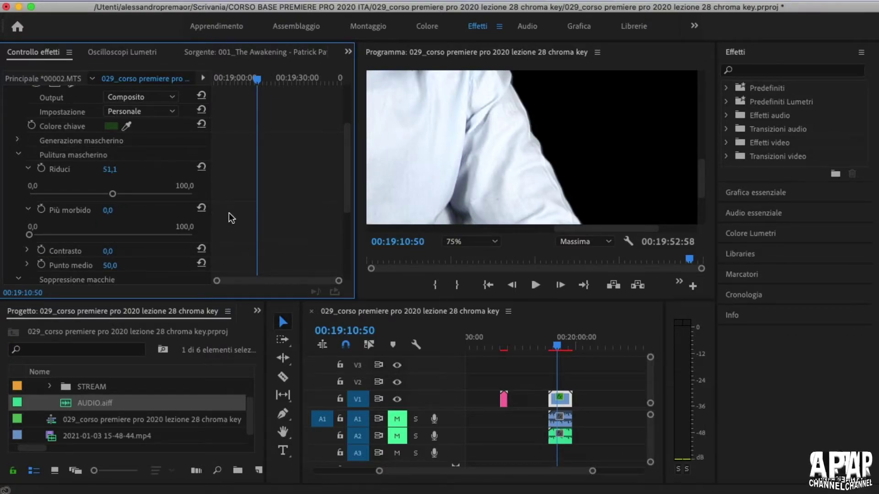
Review the Spill Suppression and Color Correction defaults, then set the Program monitor zoom to Fit
scroll(283, 242, "down", 5)
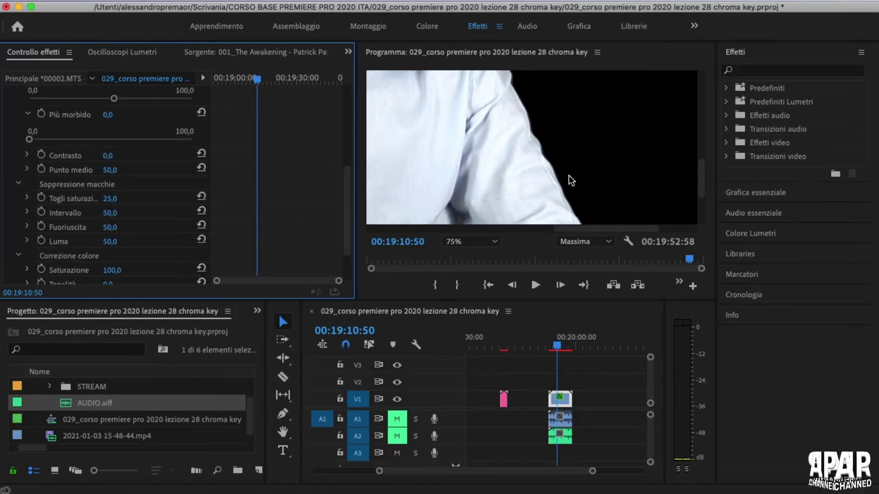
scroll(93, 233, "down", 2)
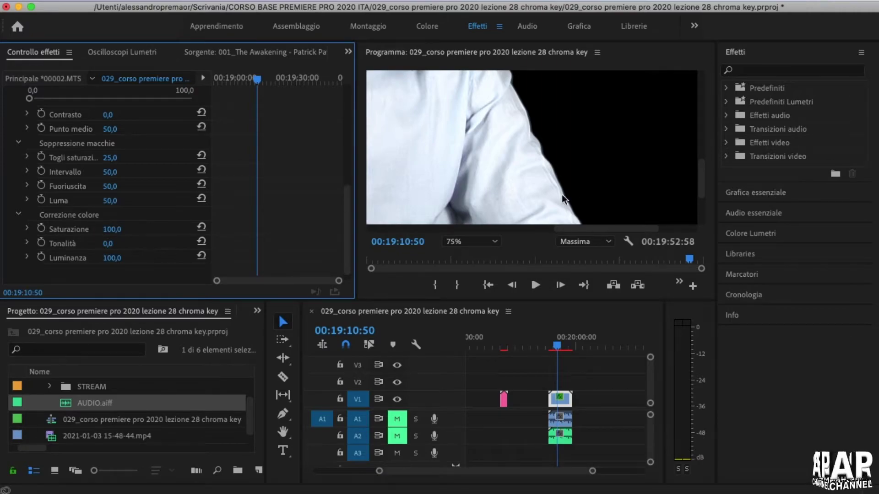
left_click(454, 241)
left_click(462, 254)
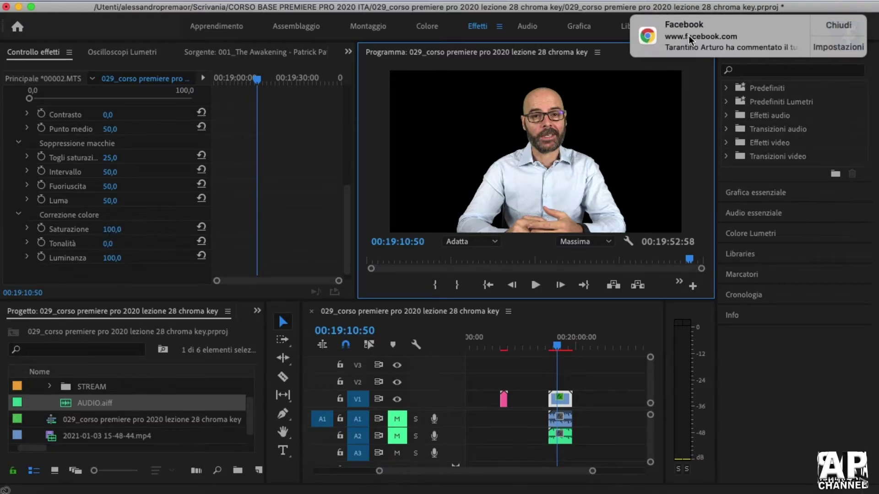
Close the Facebook notification and collapse the Ultra Key settings in Effect Controls
left_click(847, 30)
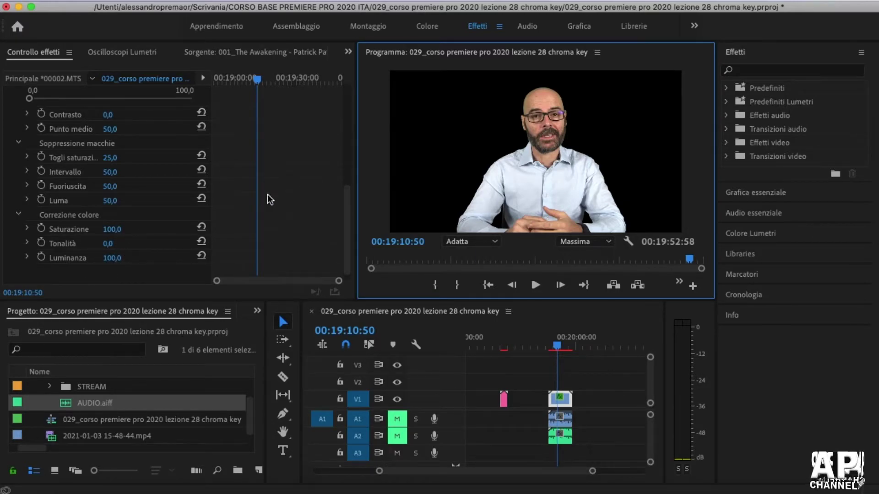
scroll(276, 224, "up", 3)
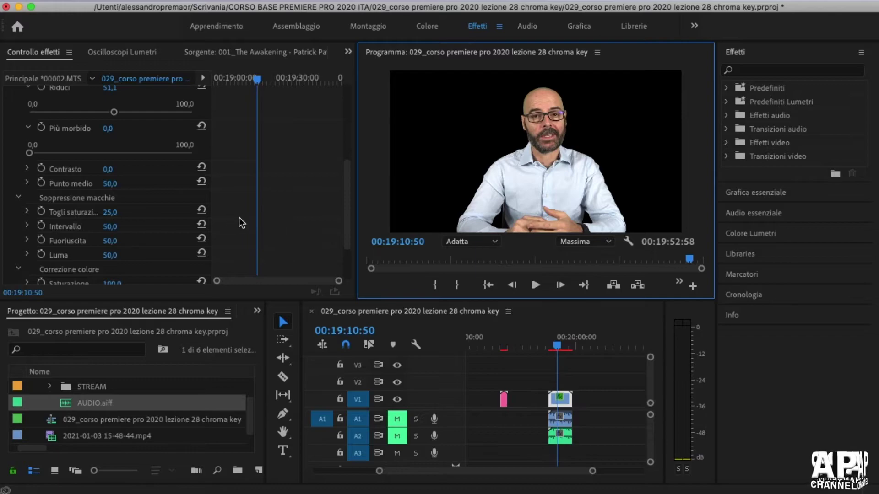
scroll(239, 218, "up", 5)
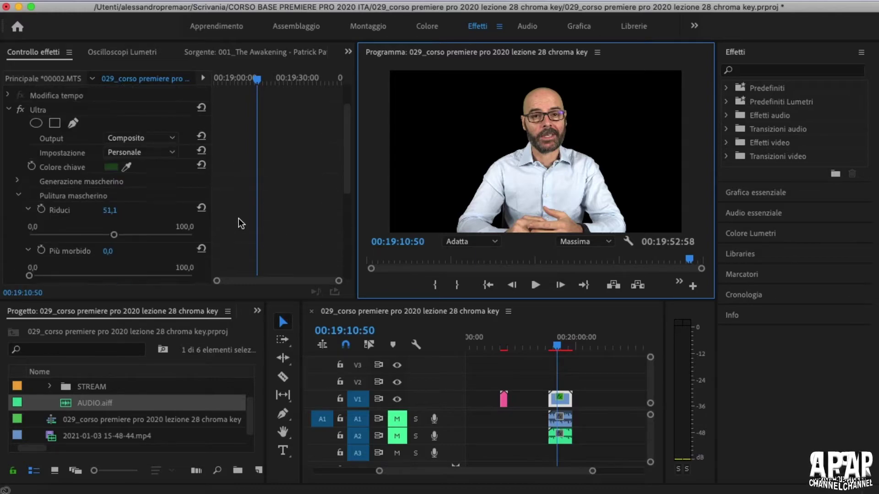
left_click(8, 109)
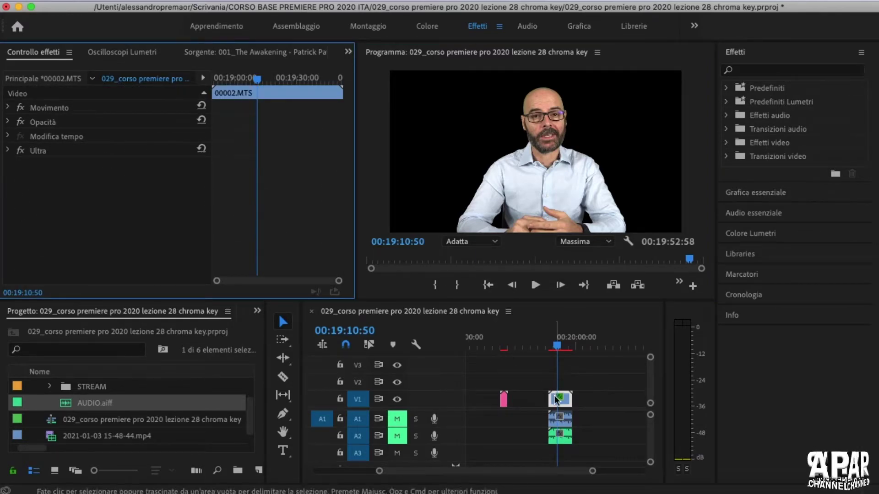
Move the presenter clip to V2 and find 003_muro mattoni e acqua che scorre.mp4 in the project folders
left_click_drag(559, 399, 560, 382)
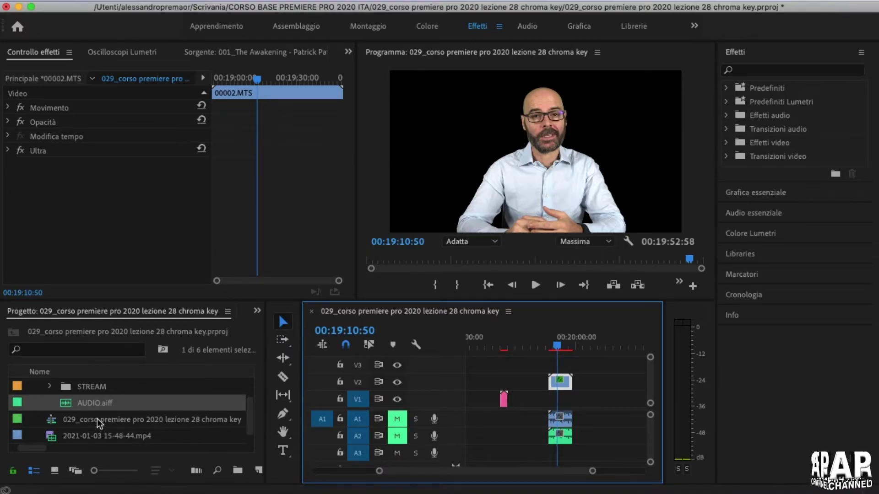
left_click(48, 388)
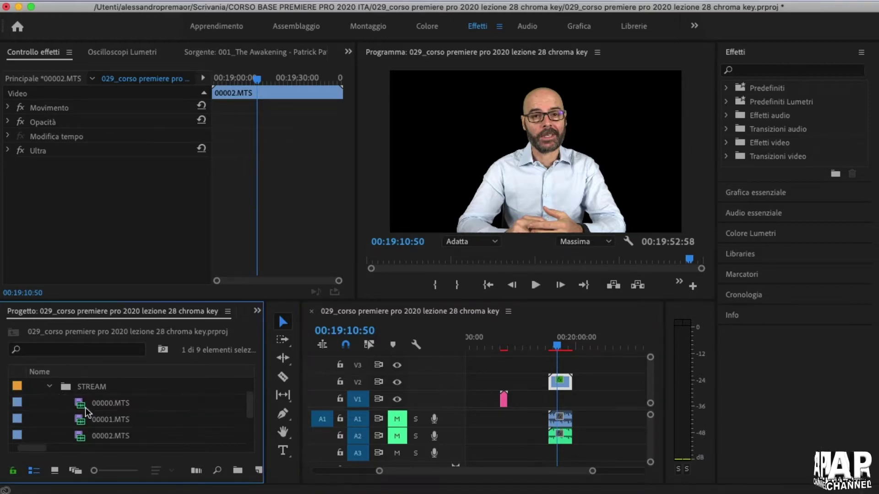
scroll(71, 405, "up", 2)
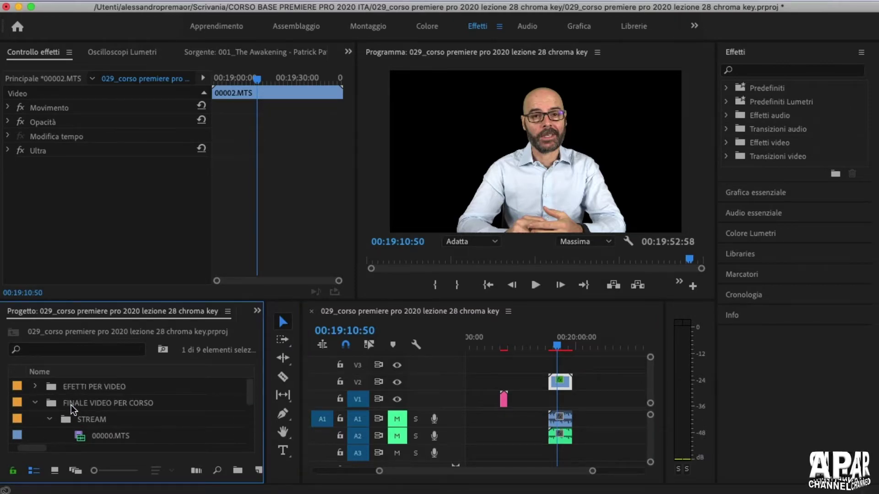
left_click(35, 387)
scroll(119, 421, "down", 1)
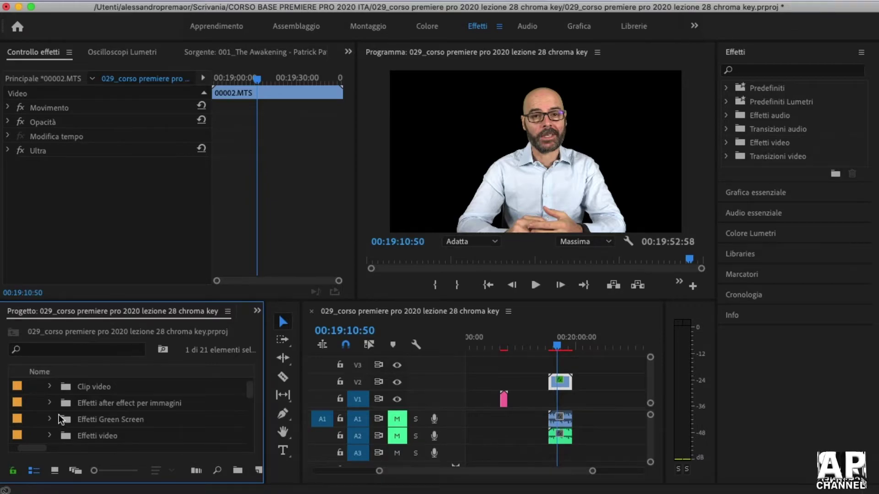
scroll(60, 415, "down", 1)
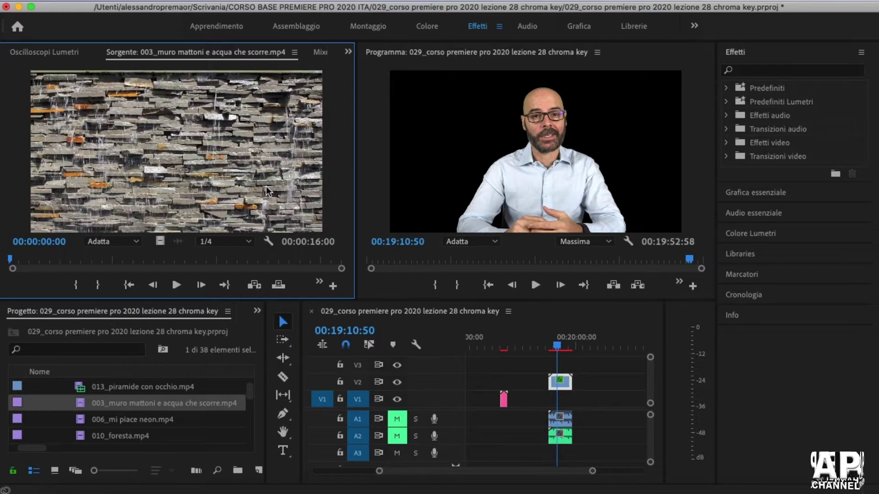
Preview the brick-wall clip and place it on V1, aligned beneath the presenter clip
key("space")
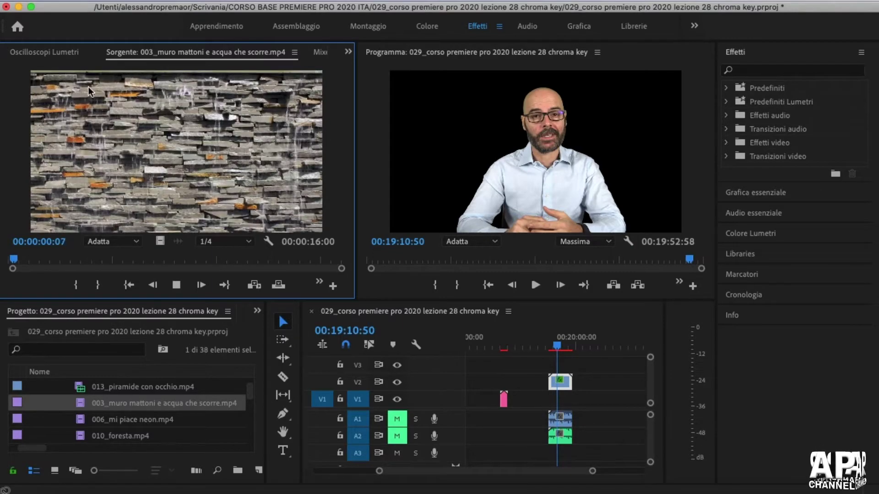
key("space")
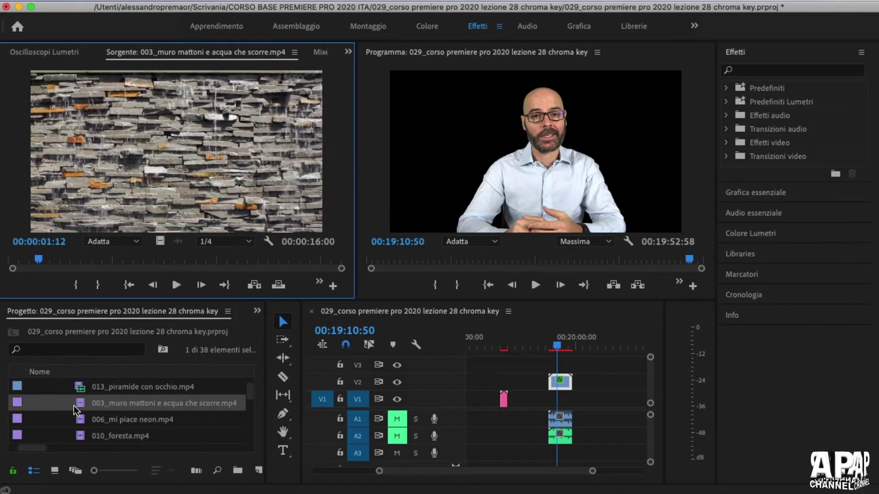
mouse_move(73, 406)
left_mouse_down()
mouse_move(565, 409)
mouse_move(552, 415)
left_mouse_up()
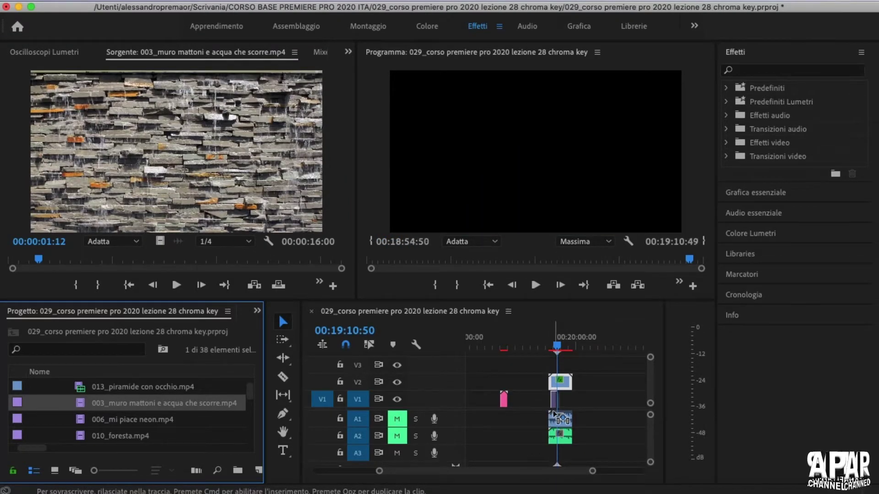
left_click_drag(549, 415, 550, 412)
left_click(551, 348)
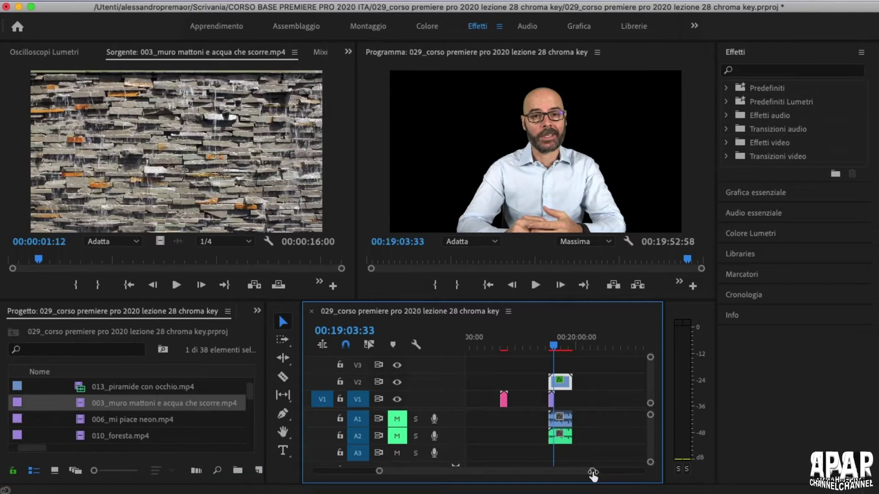
left_click_drag(592, 475, 552, 472)
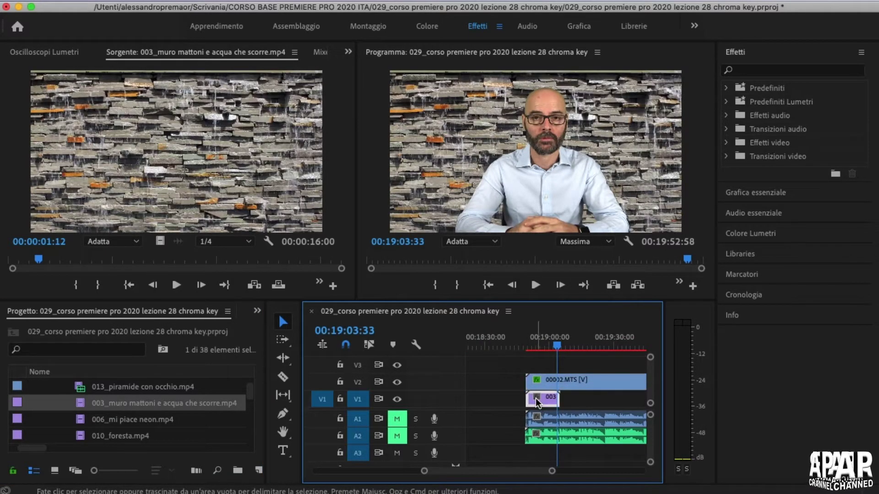
left_click_drag(538, 403, 548, 402)
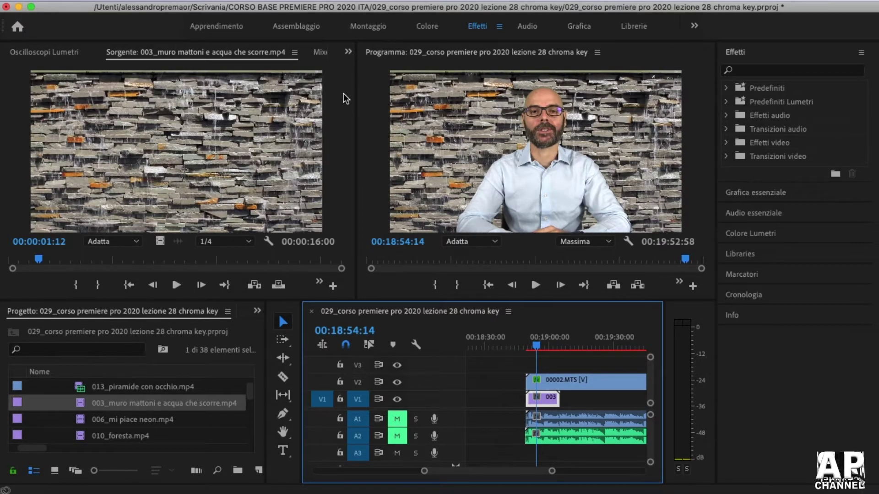
Set the Motion Scale of brick-wall clip 003 on V1 to 122 in Effect Controls
left_click(347, 51)
left_click(366, 65)
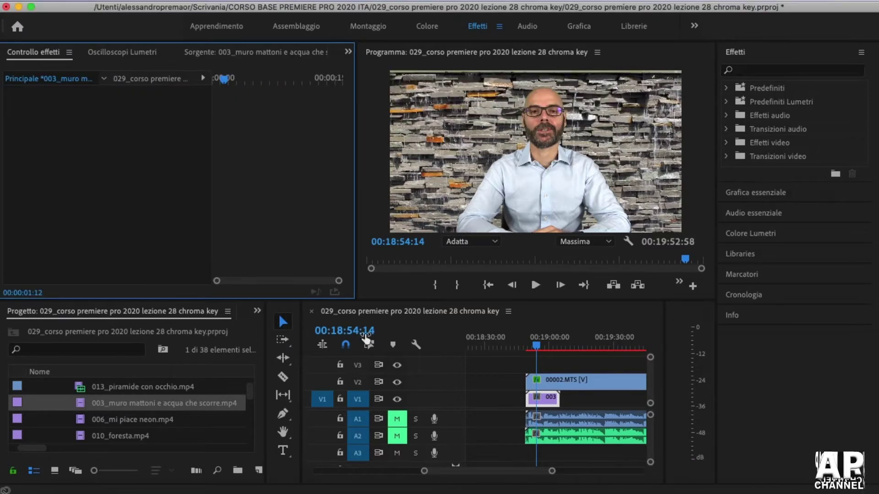
left_click(545, 398)
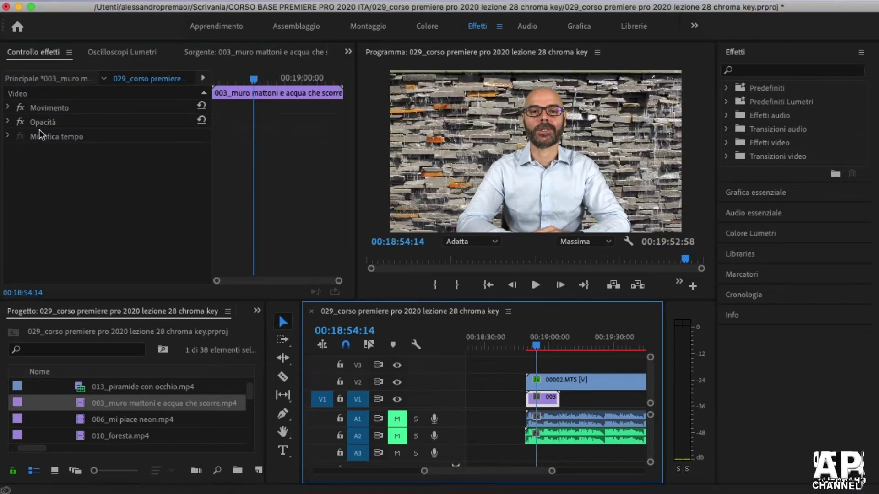
left_click(8, 108)
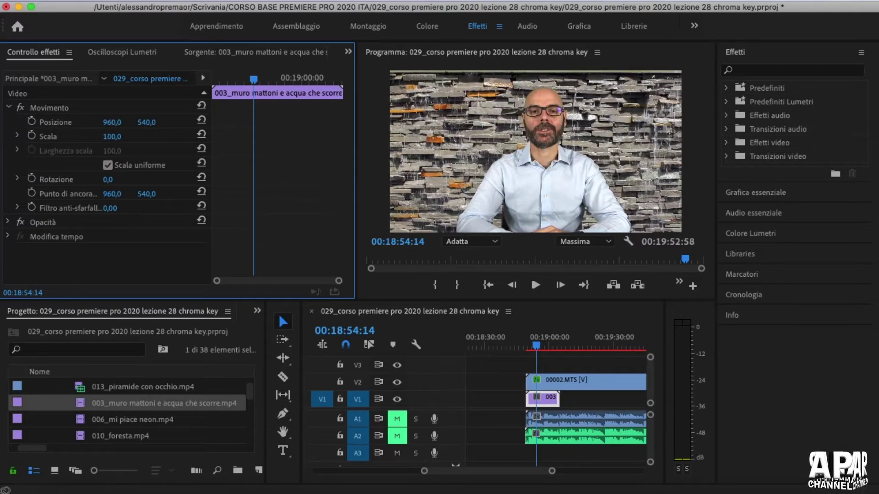
left_click_drag(111, 136, 132, 140)
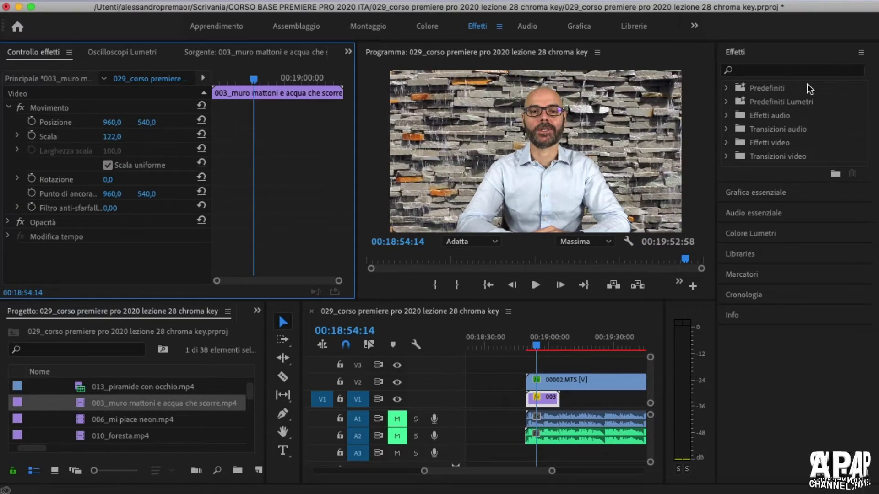
left_click(807, 72)
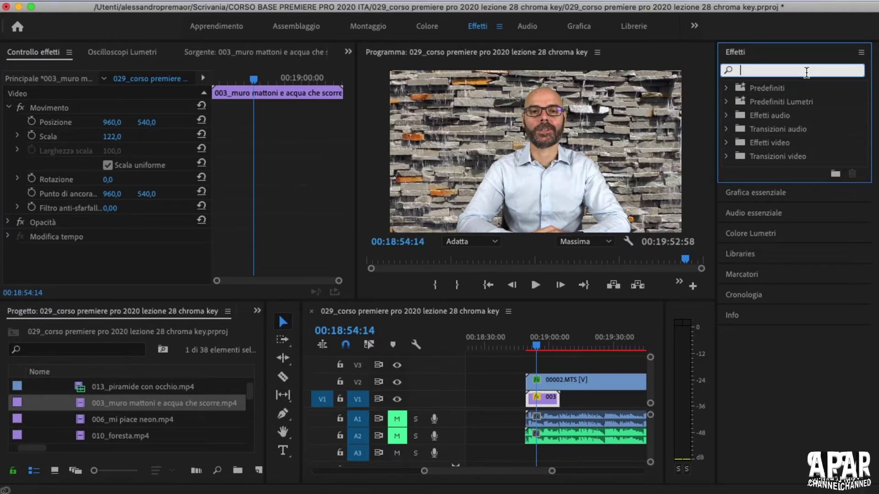
Apply Sfocatura gaussiana to the brick-wall clip with a Sfocatura amount of 19,6
type("sfocatura ")
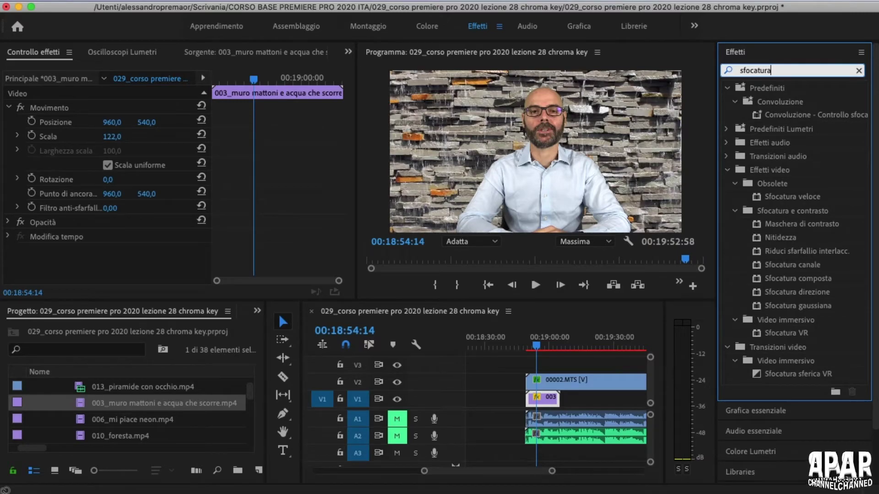
type("ga")
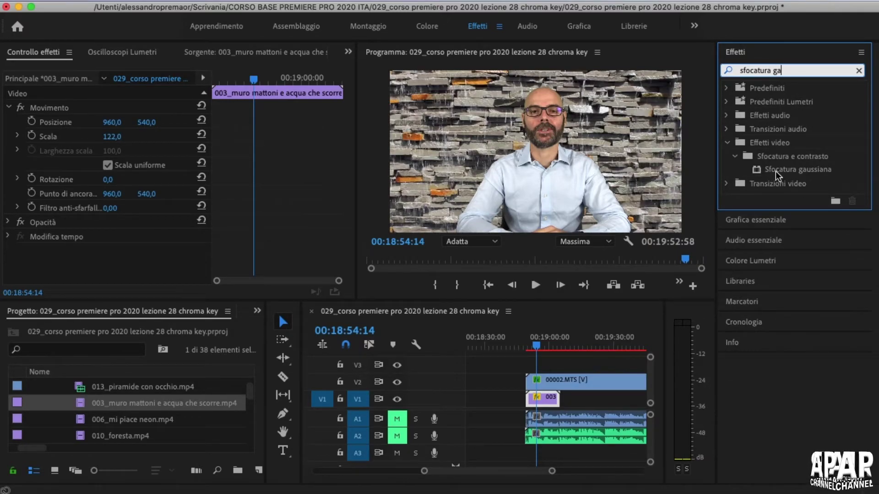
left_click(776, 171)
left_click_drag(776, 171, 542, 398)
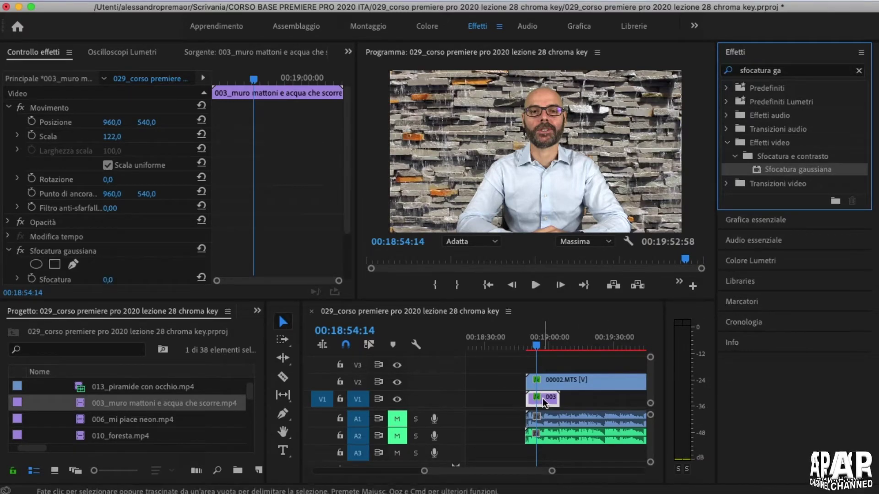
scroll(184, 272, "down", 3)
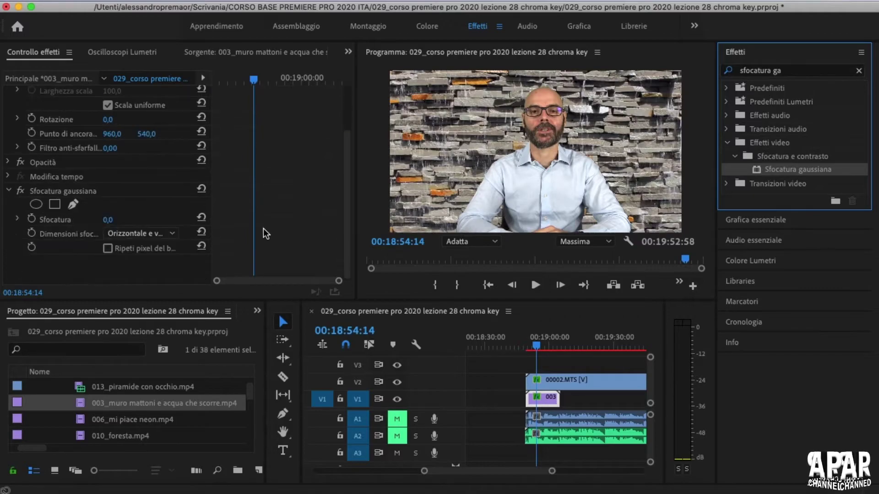
left_click(108, 223)
left_click(19, 220)
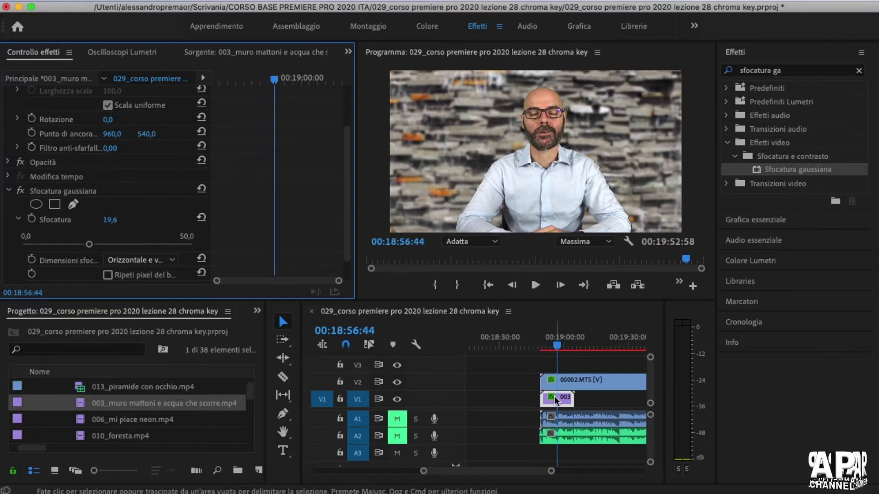
left_click(559, 347)
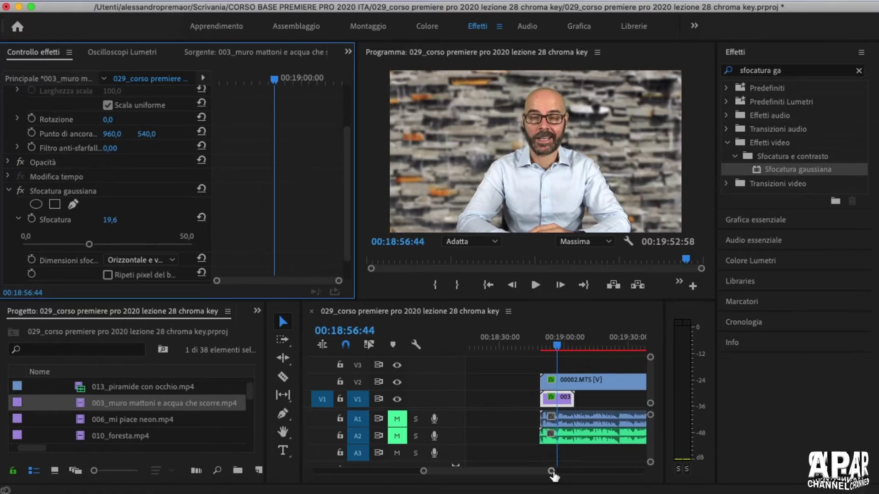
Lengthen the brick-wall clip on V1 past the end of the presenter clip
left_click_drag(552, 471, 535, 471)
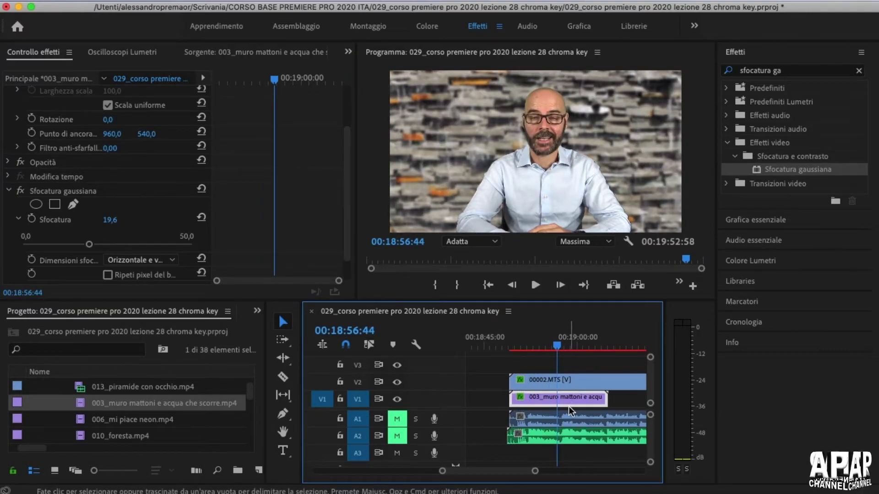
left_click_drag(559, 346, 610, 350)
left_click_drag(535, 472, 484, 472)
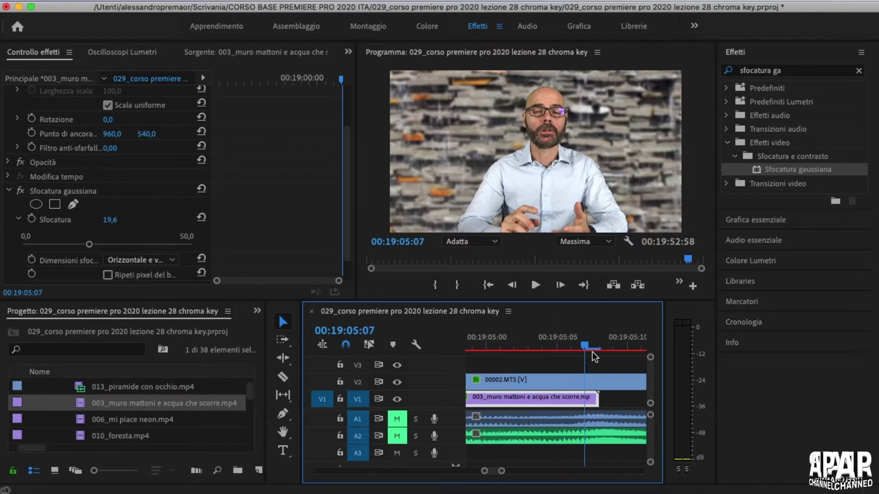
left_click_drag(562, 349, 602, 358)
left_click_drag(598, 398, 693, 401)
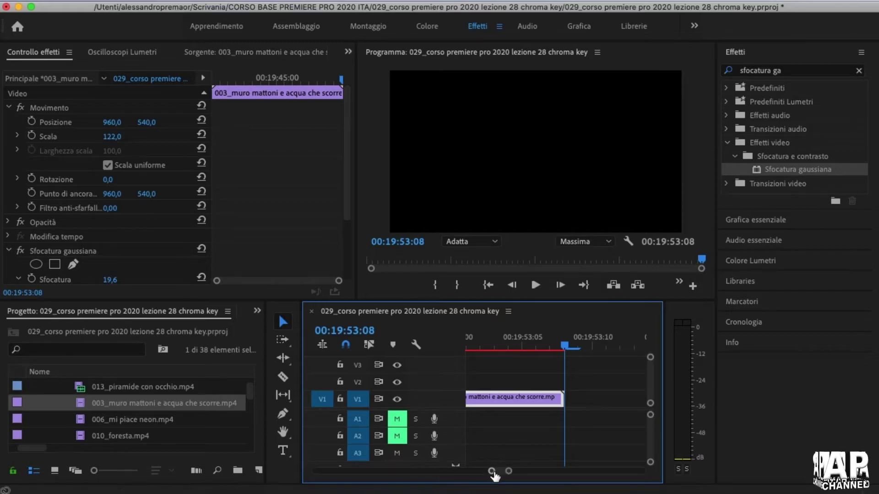
Cut the background where 00002.MTS ends, delete the leftover tail, and zoom the timeline out
mouse_move(491, 471)
left_mouse_down()
mouse_move(426, 471)
mouse_move(488, 479)
left_mouse_up()
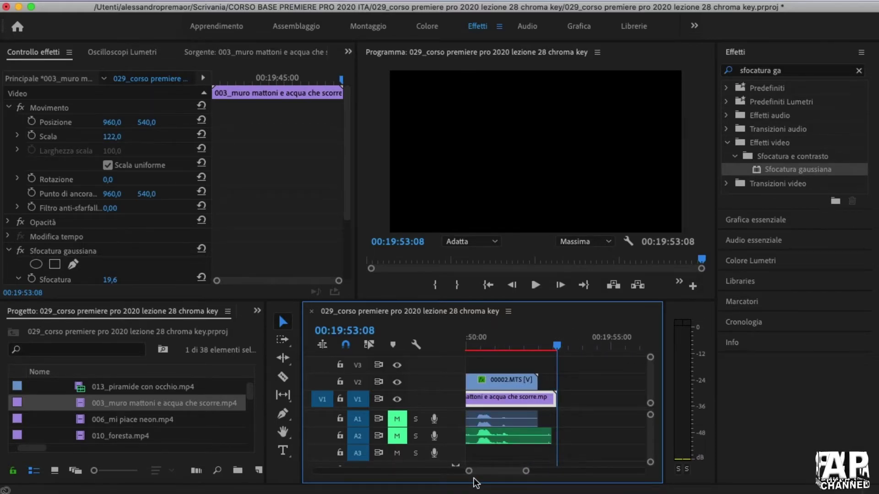
key("c")
left_click(544, 403)
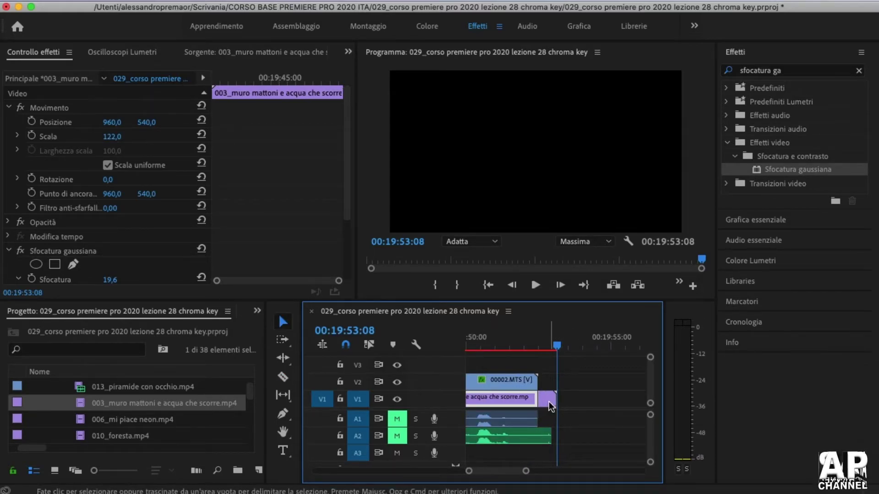
key("v")
left_click(547, 399)
key("Delete")
left_click_drag(526, 472, 565, 473)
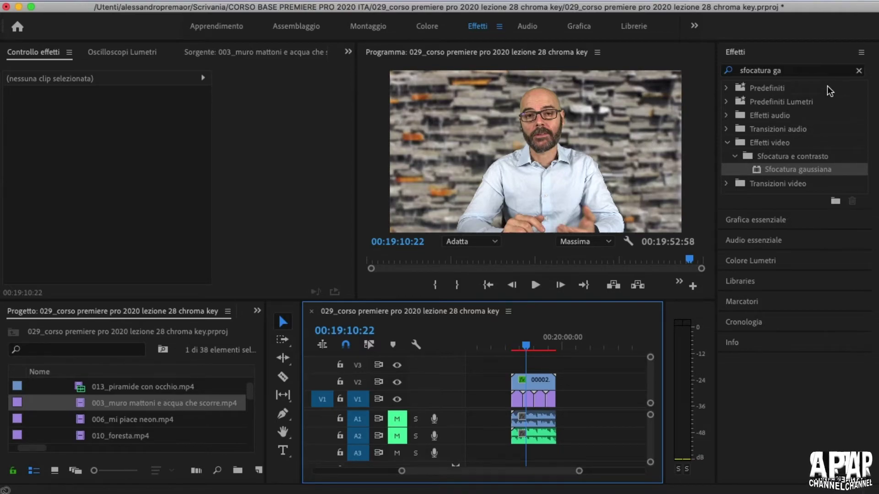
Remove the 'sfocatura ga' search term so the Effects panel lists all effect folders again
left_click(869, 76)
left_click(859, 71)
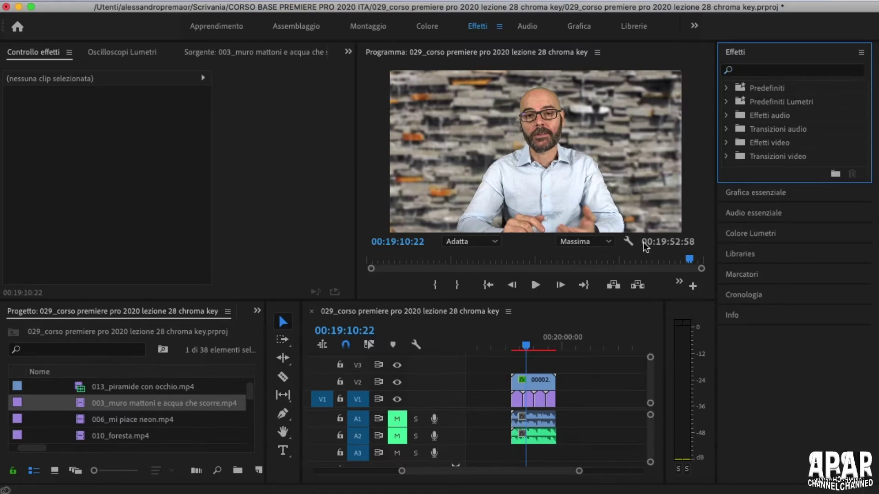